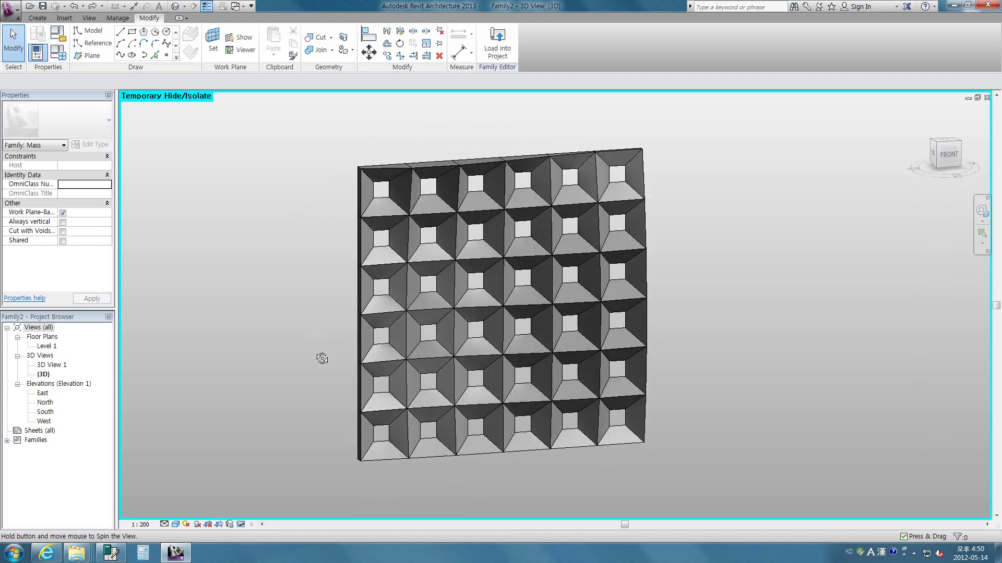
Inspect the 6×6 repeater panel array, then bring up the Temporary Hide/Isolate options
left_click(480, 269)
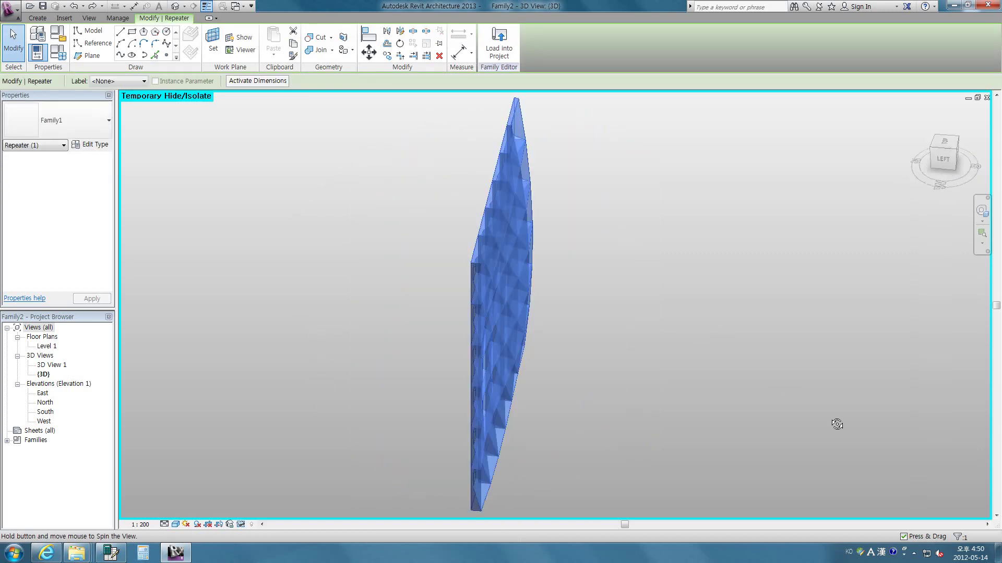
key("Escape")
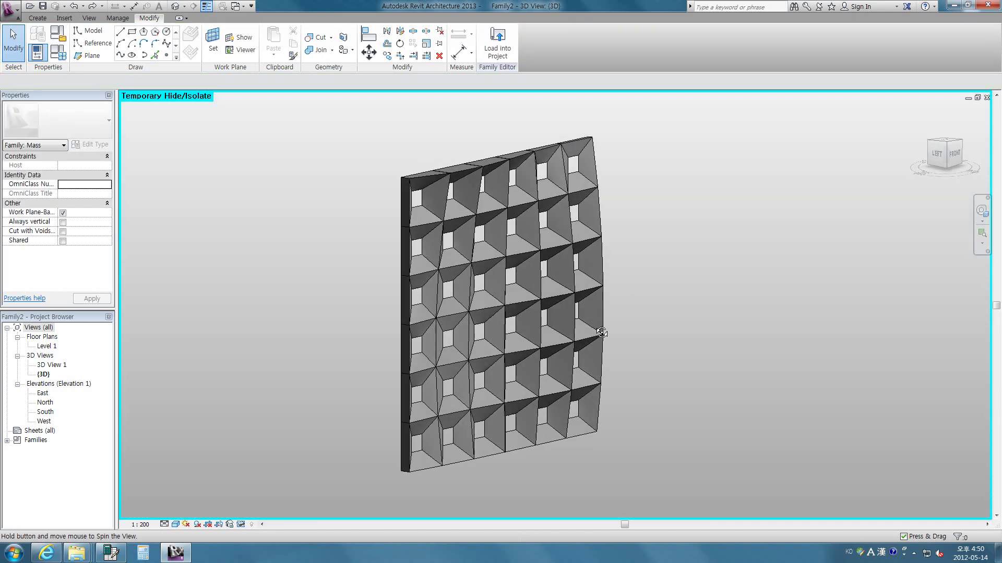
left_click(241, 525)
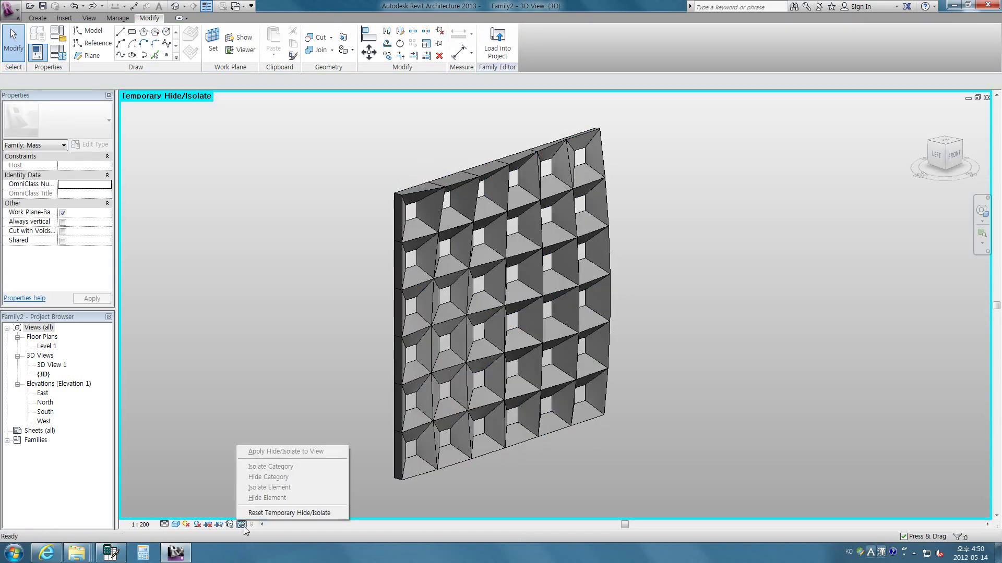
Reset Temporary Hide/Isolate and delete the Repeater panel array
left_click(271, 513)
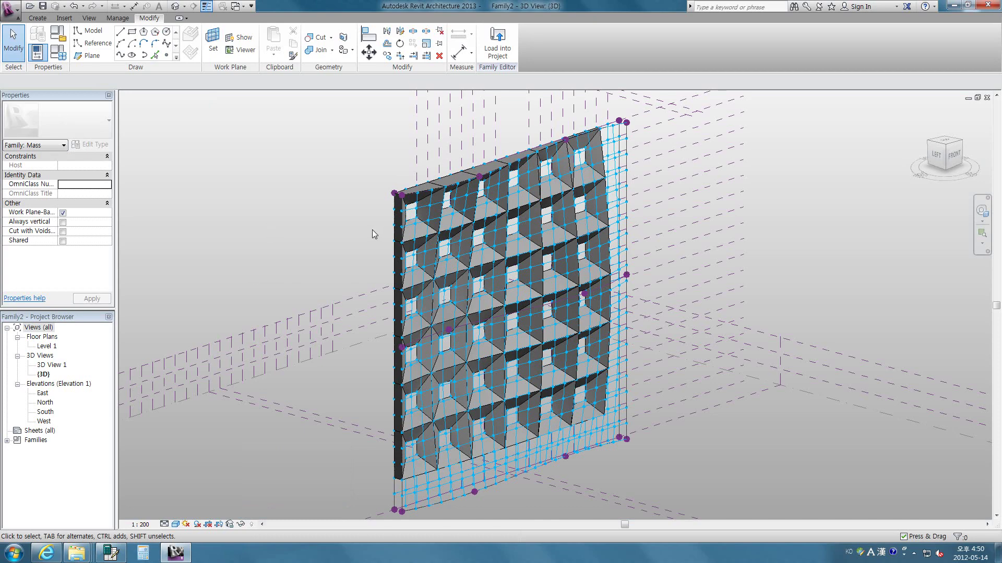
scroll(372, 233, "up", 3)
left_click(438, 168)
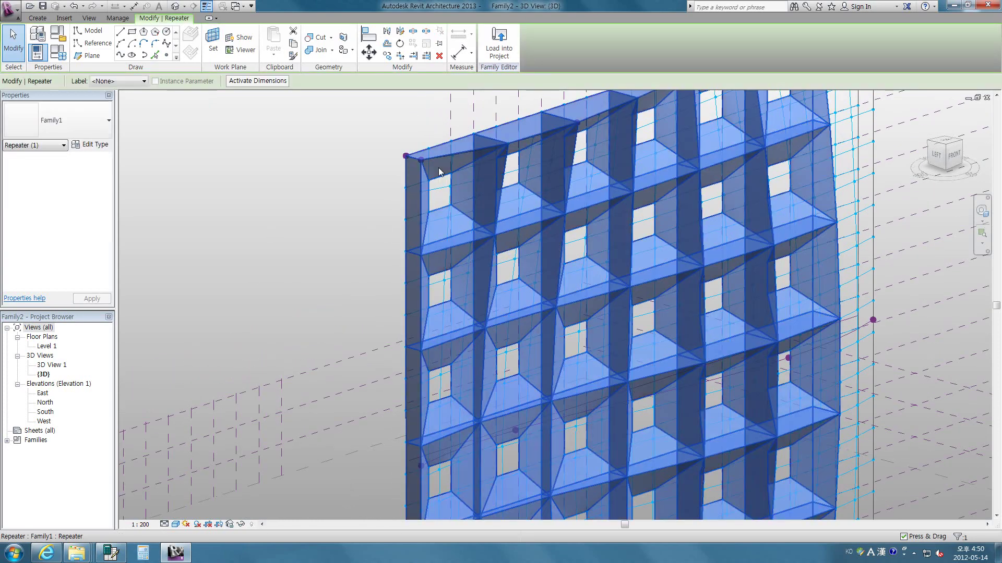
key("Delete")
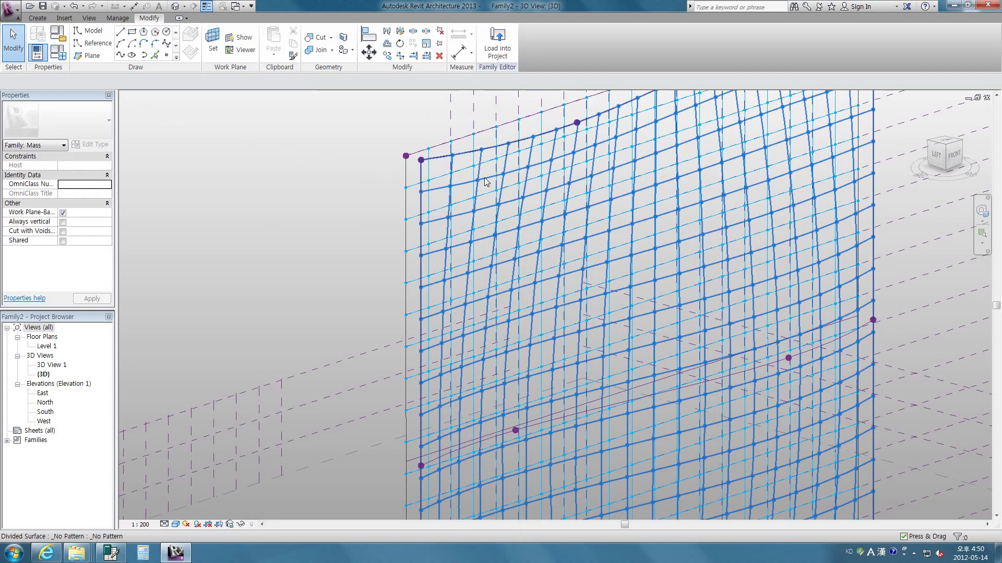
Remove the divided surface and orbit to view the bare curved mass surface
left_click(485, 181)
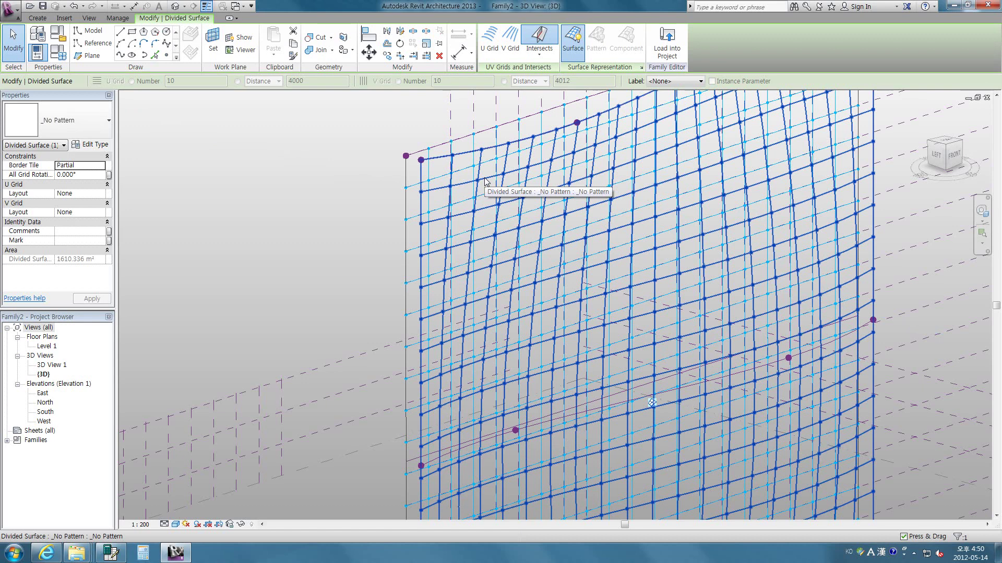
key("ctrl+z")
key("ctrl+z")
key("ctrl+z")
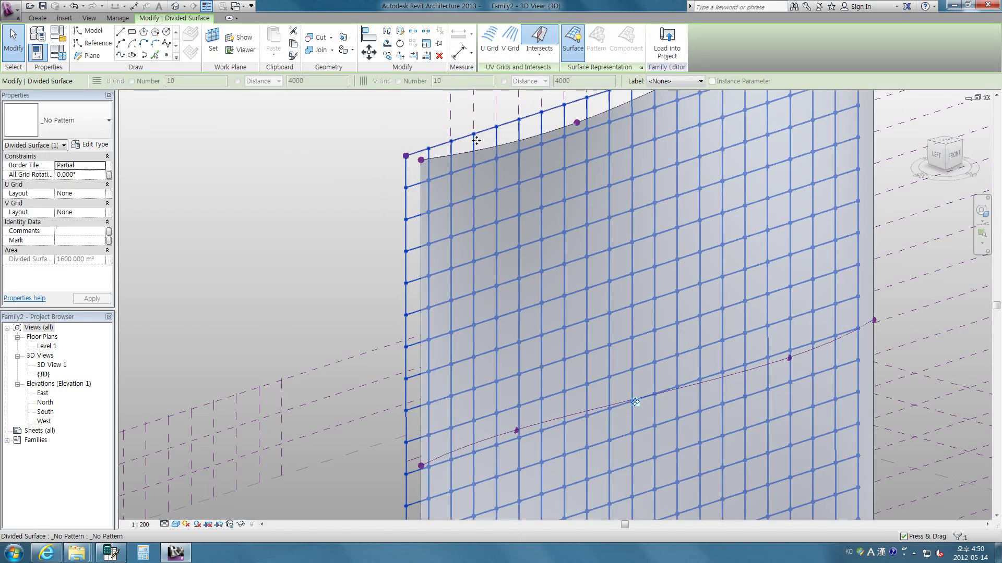
left_click(343, 180)
scroll(371, 242, "down", 3)
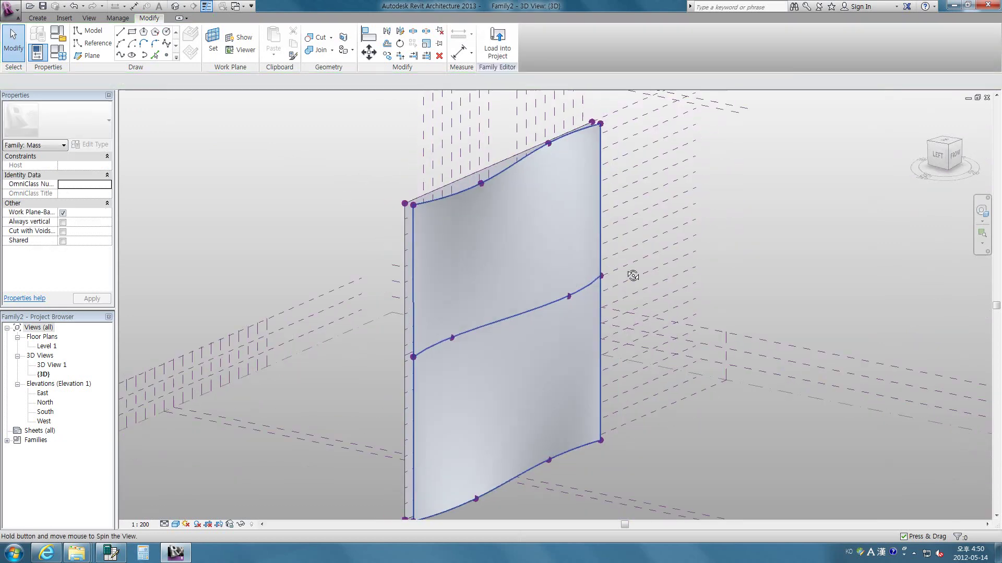
mouse_move(633, 275)
middle_mouse_down("shift")
mouse_move(818, 259)
mouse_move(524, 279)
middle_mouse_up("shift")
left_click(505, 228)
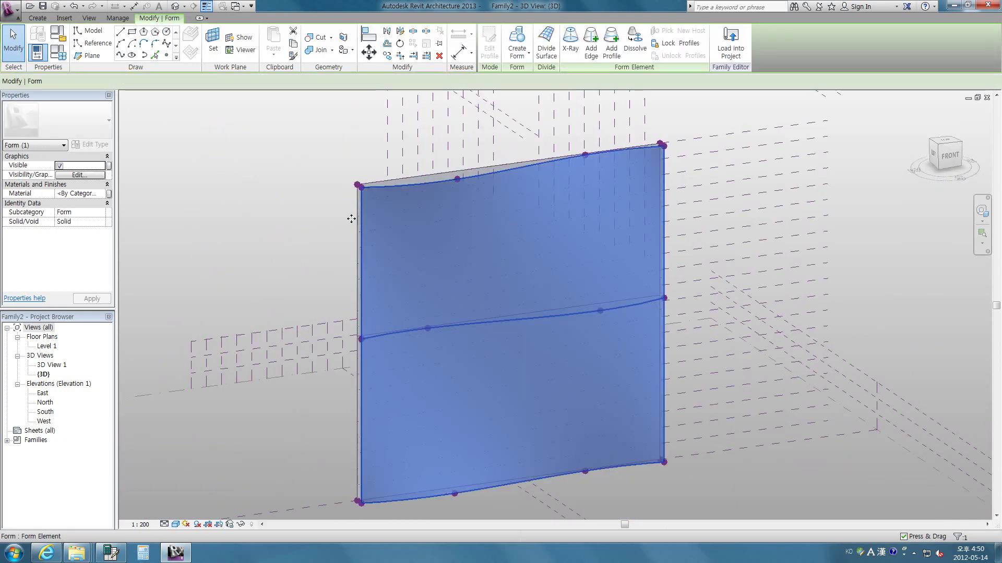
left_click(219, 206)
key("Escape")
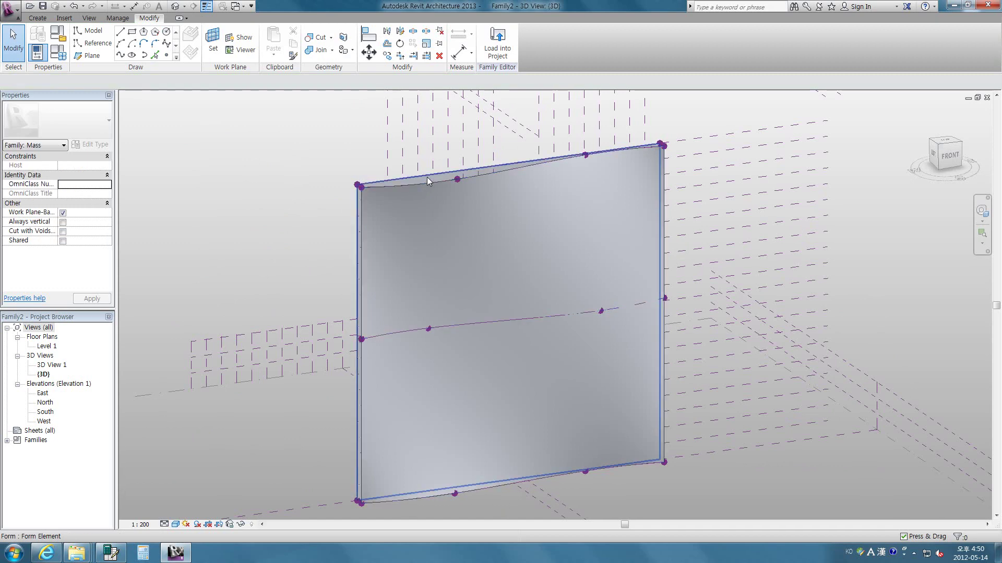
mouse_move(406, 186)
middle_mouse_down("shift")
mouse_move(513, 173)
mouse_move(592, 228)
mouse_move(505, 174)
mouse_move(702, 195)
middle_mouse_up("shift")
left_click(532, 197)
mouse_move(644, 156)
middle_mouse_down("shift")
mouse_move(402, 163)
mouse_move(493, 195)
middle_mouse_up("shift")
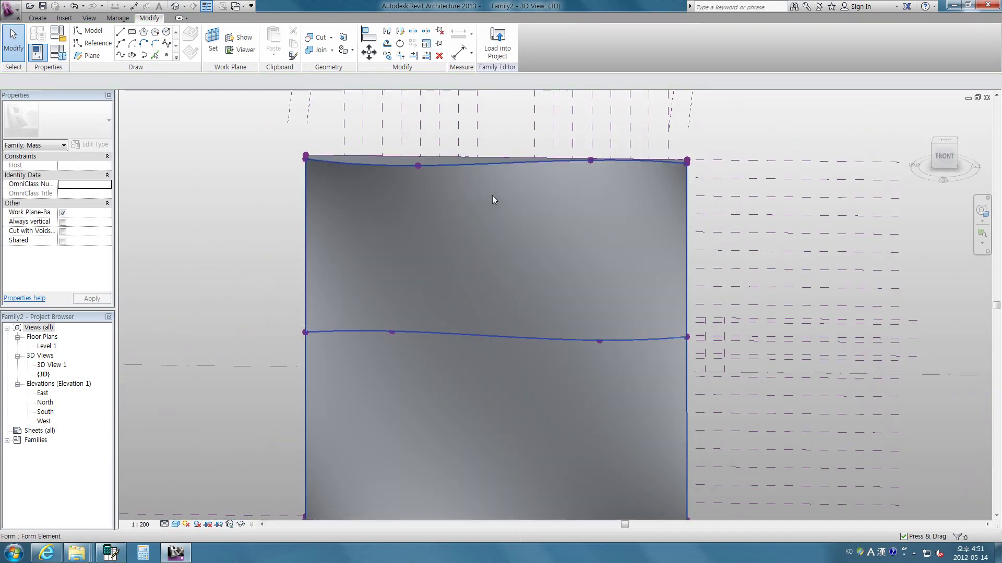
left_click(495, 185)
scroll(496, 186, "down", 3)
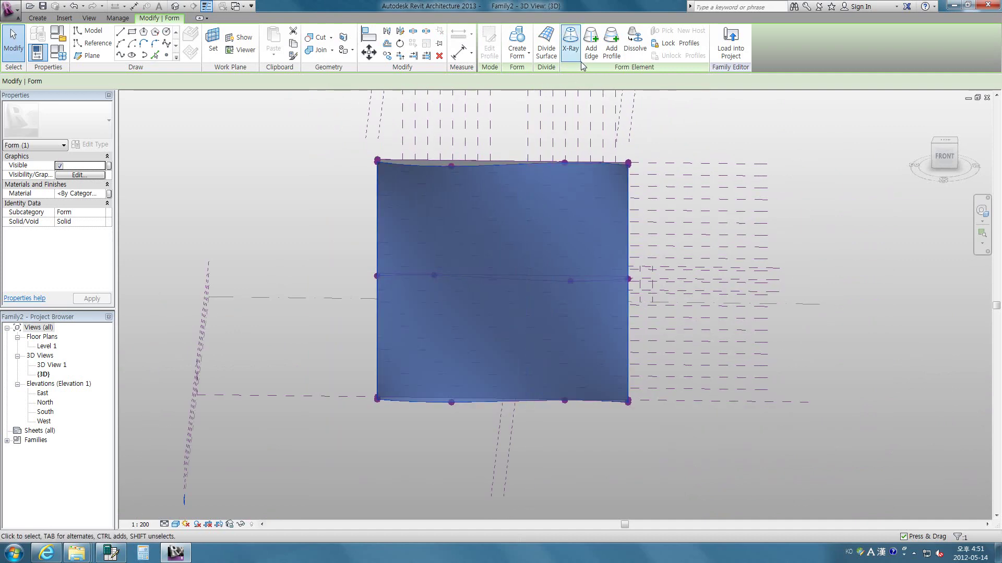
left_click(277, 216)
Open the North elevation, select the mass form and start Divide Surface
double_click(45, 405)
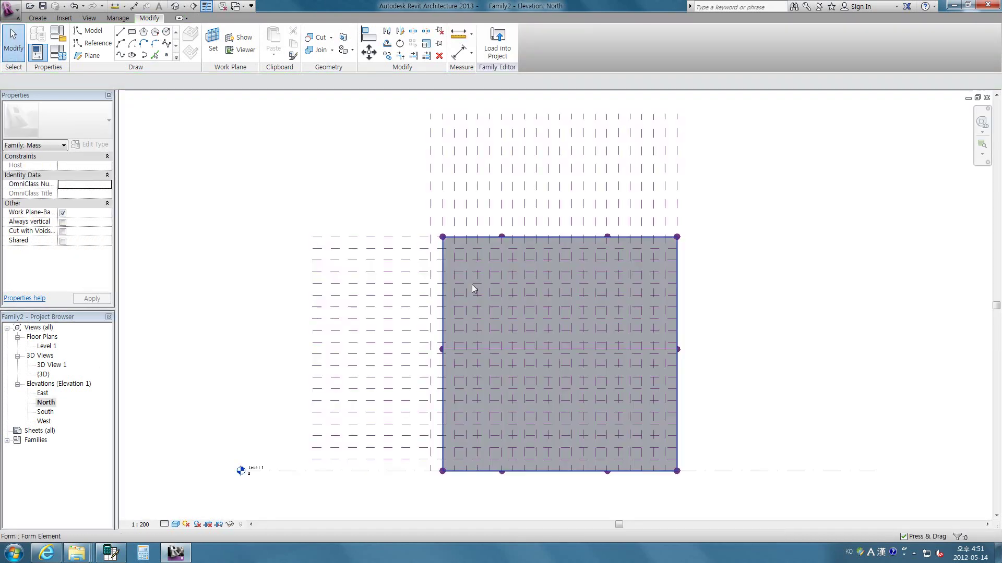
scroll(586, 245, "up", 3)
left_click(594, 241)
scroll(593, 241, "down", 2)
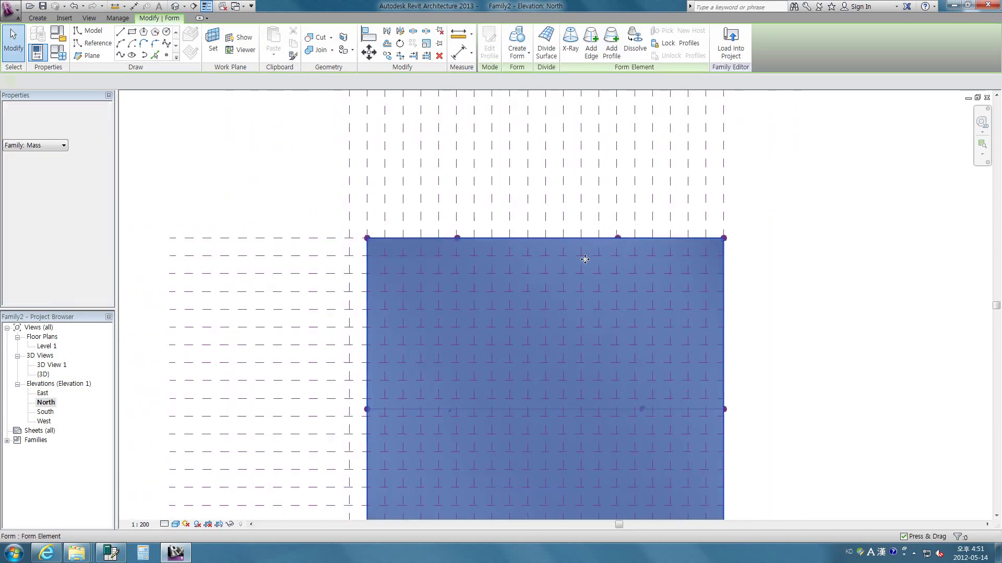
left_click(546, 45)
scroll(551, 209, "down", 2)
middle_click_drag(553, 206, 518, 186)
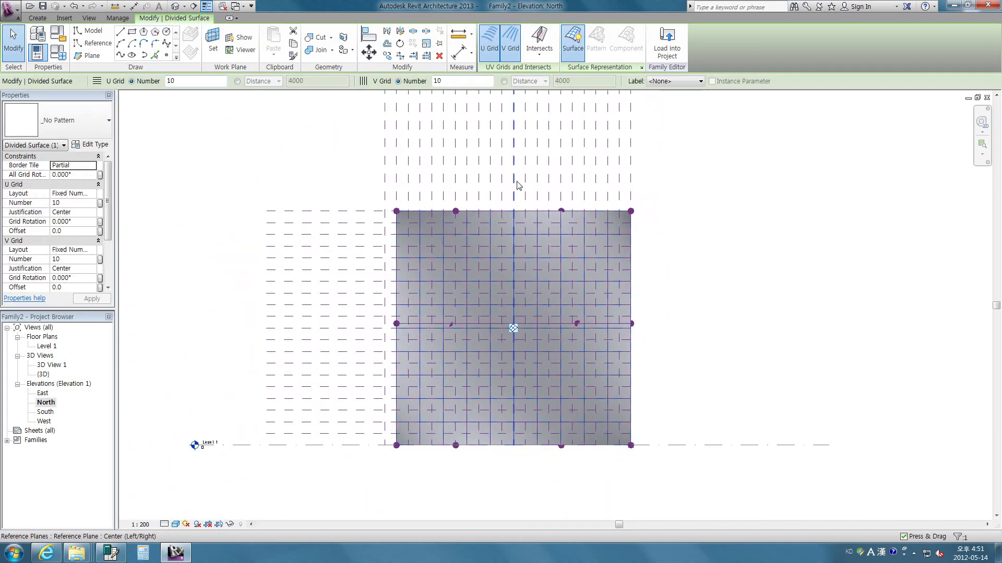
Turn off U and V grids, divide by intersecting reference planes, and return to 3D
left_click(514, 48)
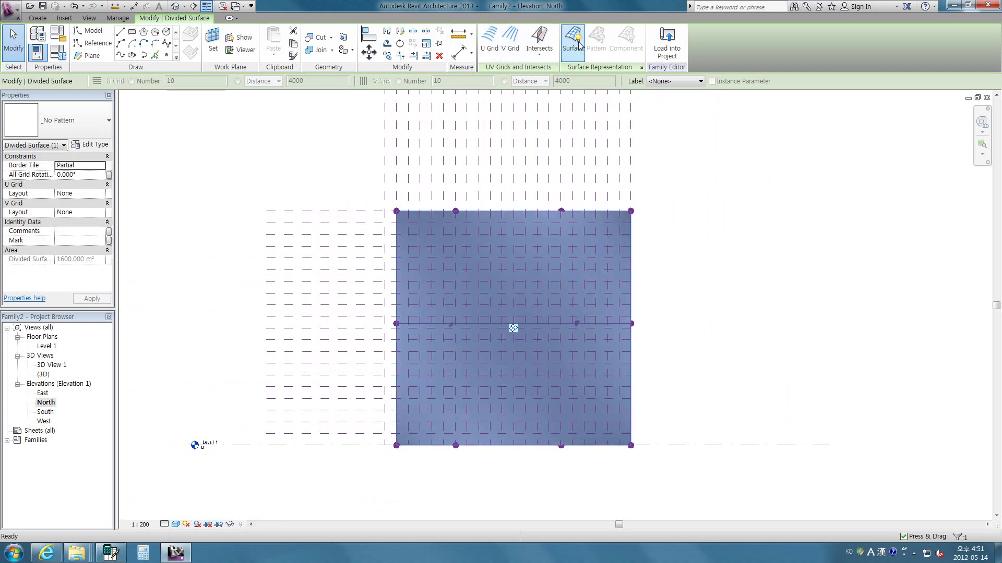
left_click(543, 41)
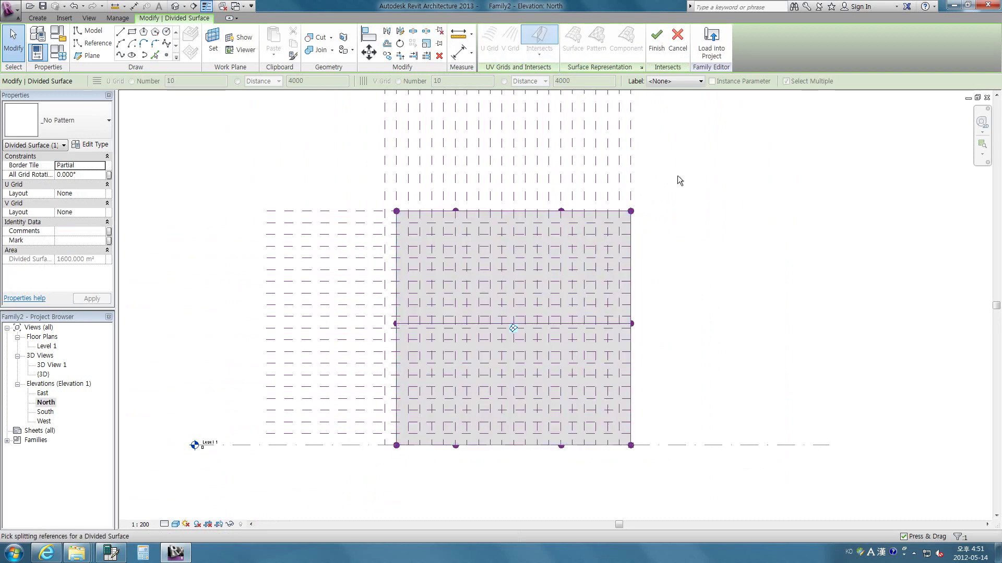
left_click_drag(356, 149, 308, 514)
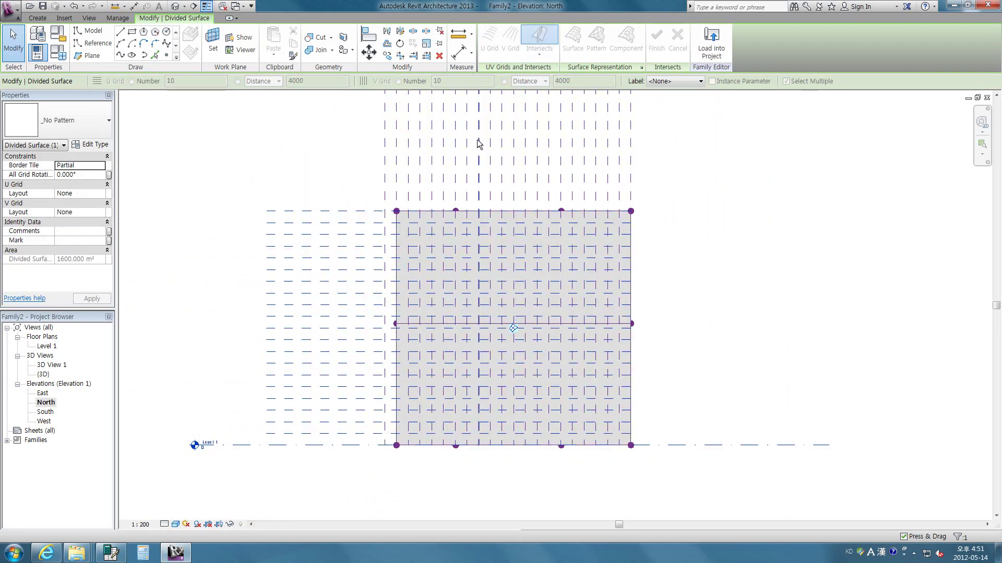
left_click(653, 41)
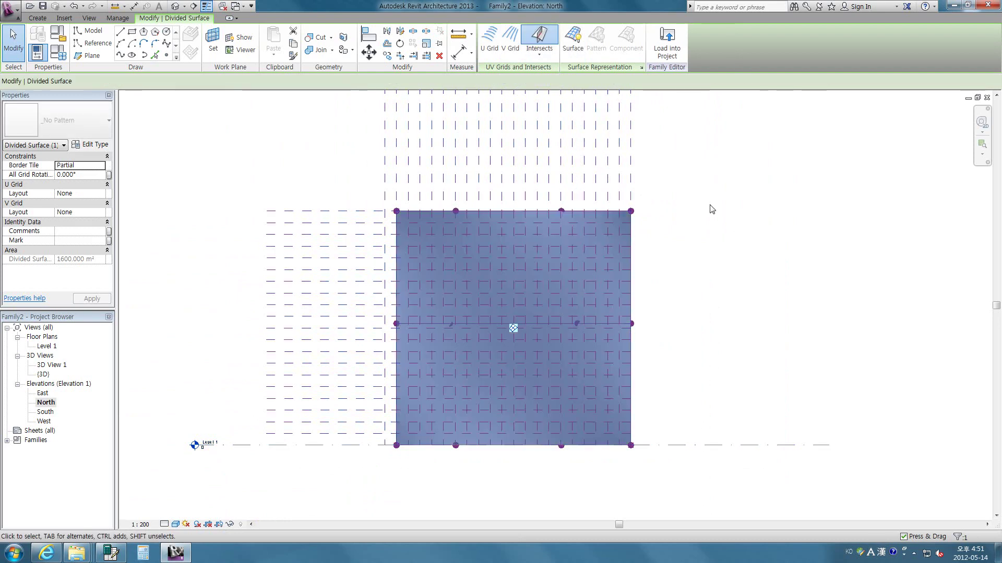
left_click(175, 6)
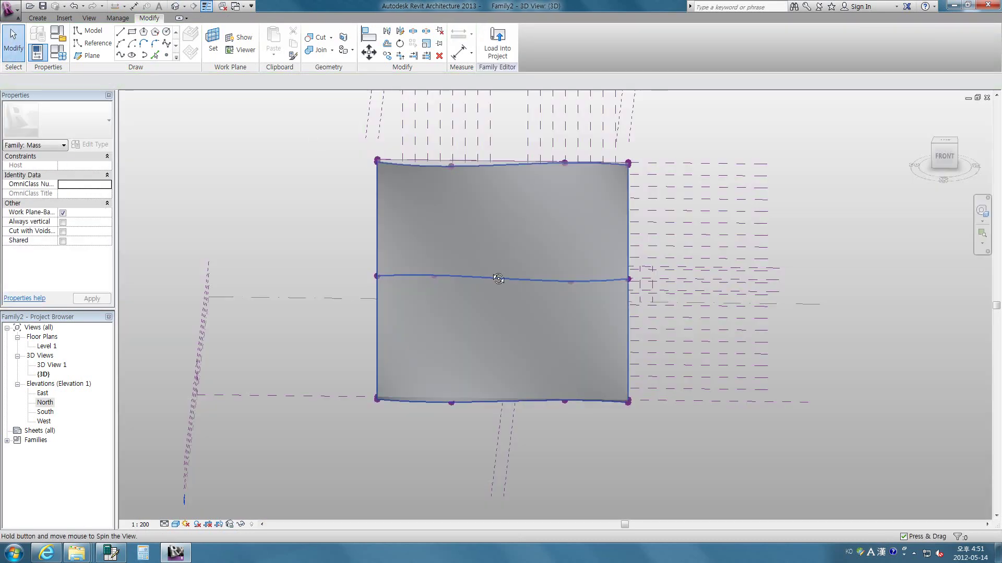
mouse_move(312, 139)
middle_mouse_down("shift")
mouse_move(704, 214)
mouse_move(487, 186)
mouse_move(504, 164)
mouse_move(550, 265)
mouse_move(676, 138)
middle_mouse_up("shift")
Check the divided form in 3D, then open the South elevation with the form selected
left_click(504, 164)
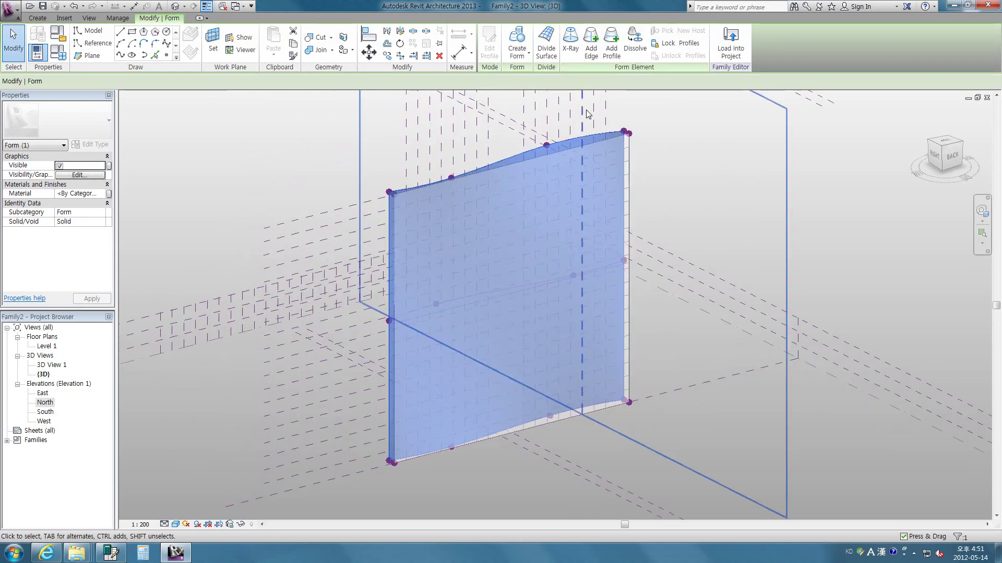
left_click(675, 139)
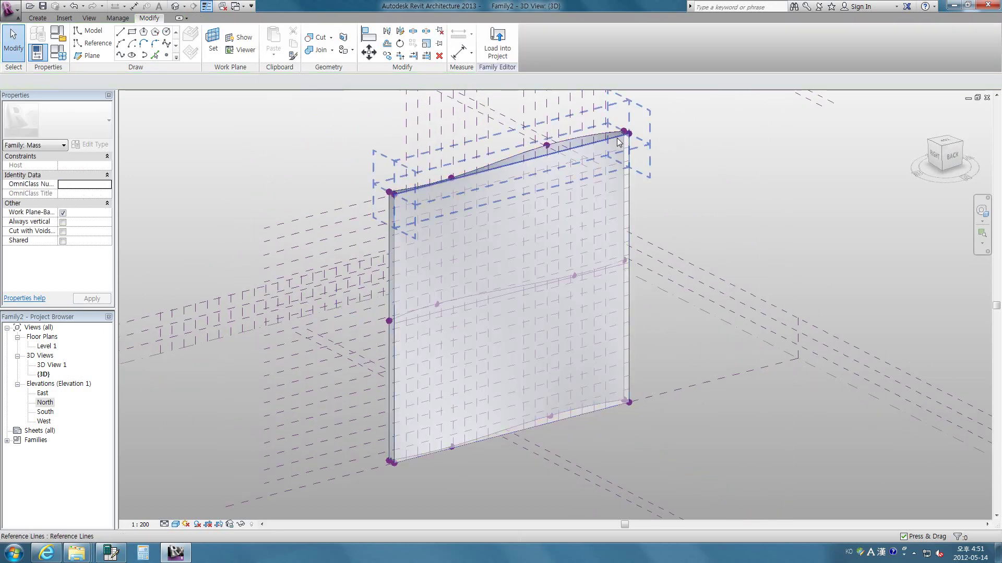
left_click(630, 201)
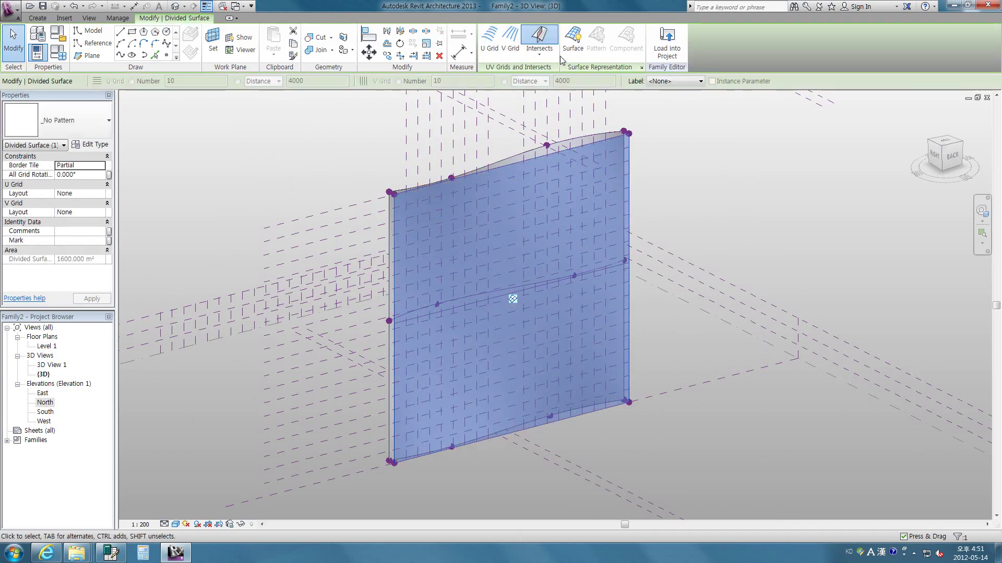
left_click(661, 135)
mouse_move(661, 135)
middle_mouse_down("shift")
mouse_move(866, 164)
mouse_move(549, 178)
middle_mouse_up("shift")
left_click(525, 193)
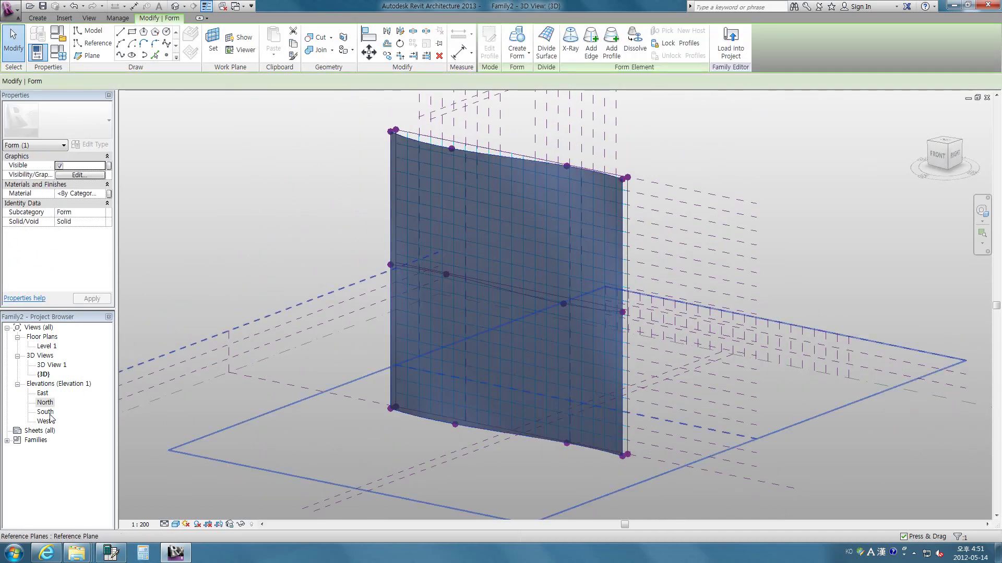
double_click(45, 413)
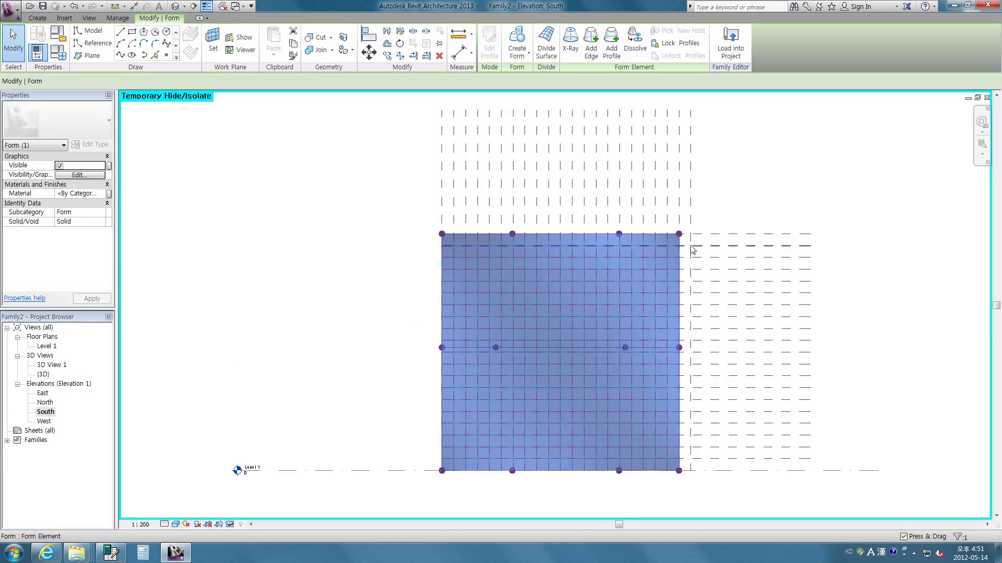
Divide the South-elevation face by intersecting reference planes with U/V grids switched off
middle_click_drag(743, 215, 568, 120)
left_click(548, 44)
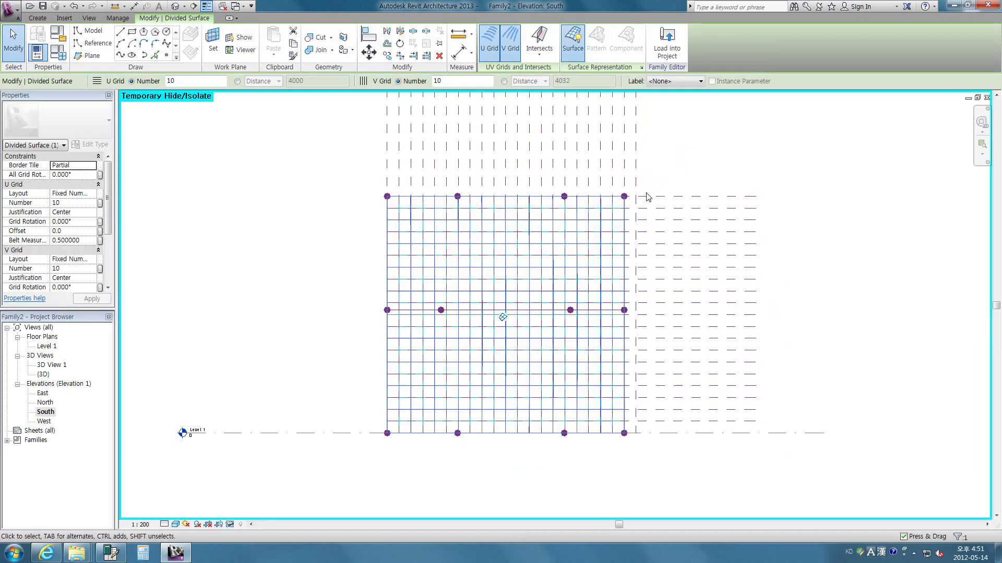
left_click(513, 57)
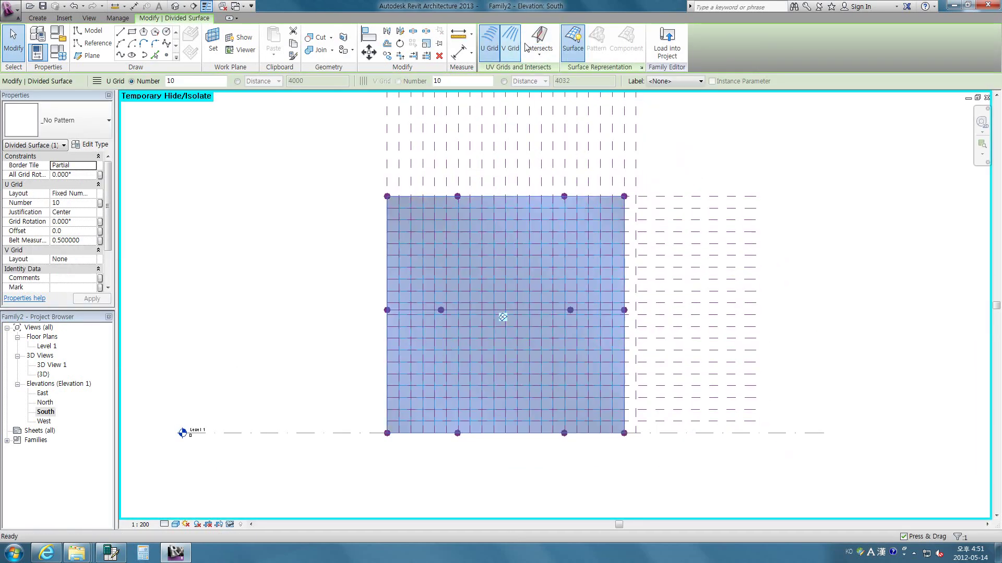
left_click(539, 41)
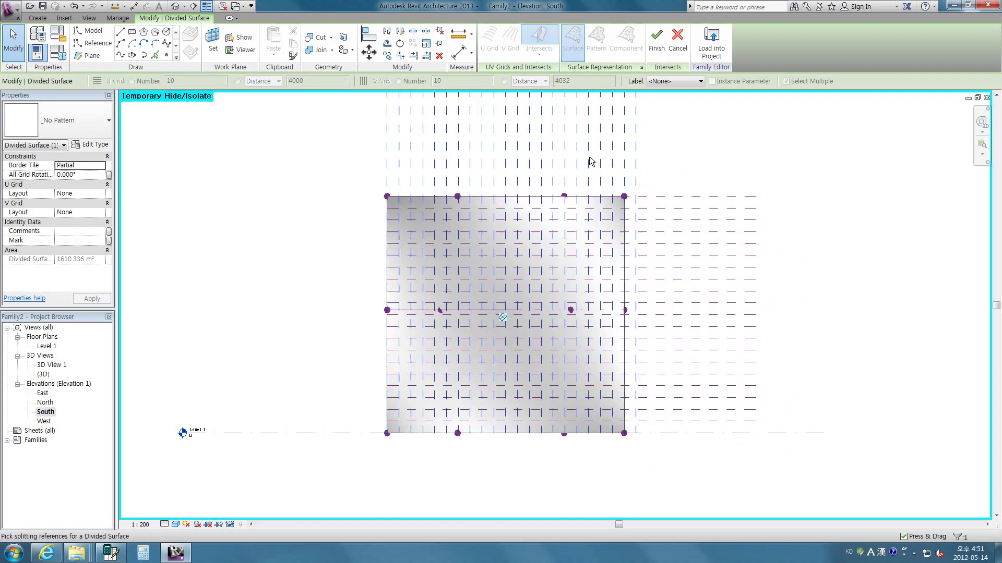
left_click_drag(792, 153, 722, 375)
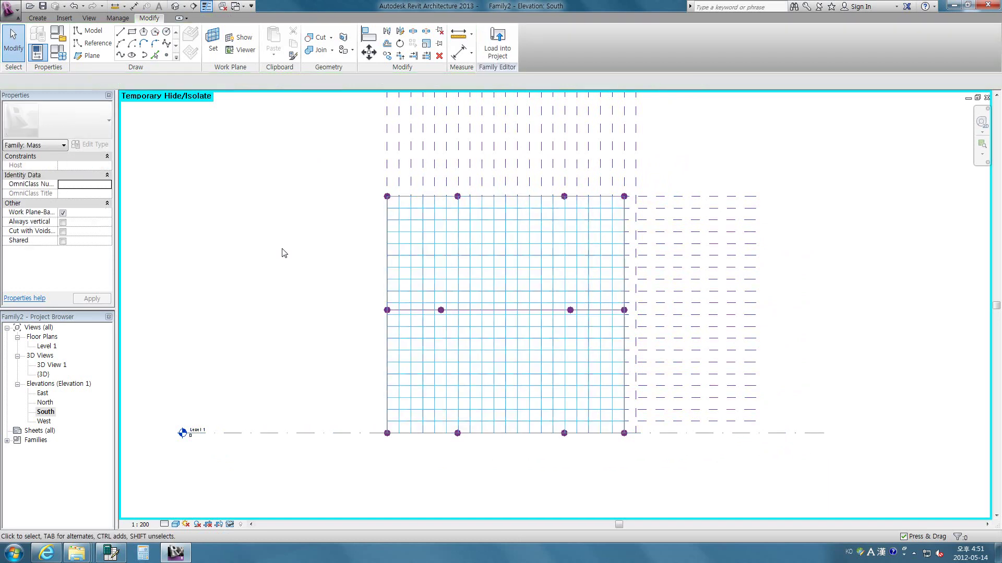
Switch to the {3D} view and orbit to see the divided surface's top
left_click(175, 7)
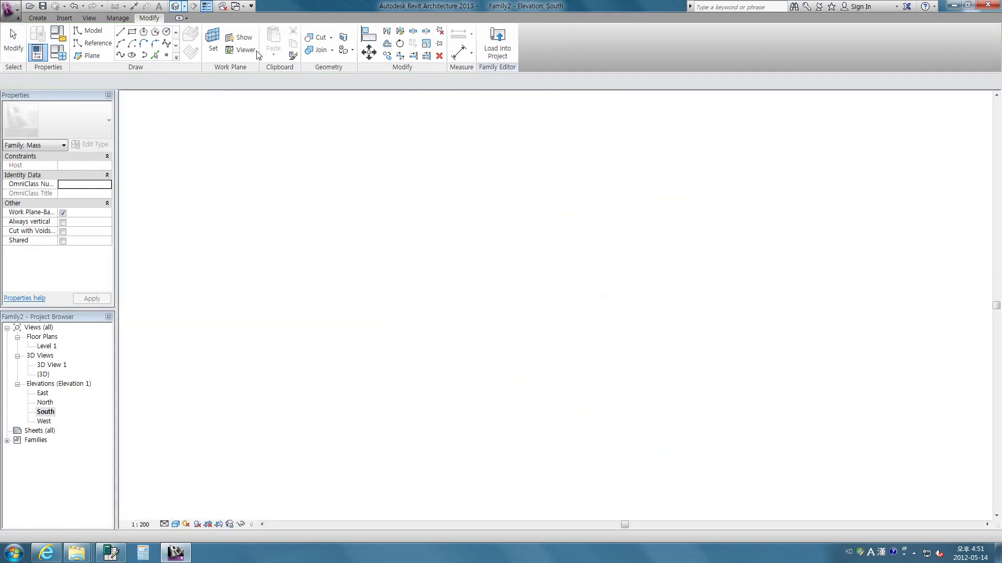
mouse_move(520, 388)
middle_mouse_down("shift")
mouse_move(726, 398)
mouse_move(655, 291)
mouse_move(515, 263)
middle_mouse_up("shift")
scroll(385, 192, "up", 1)
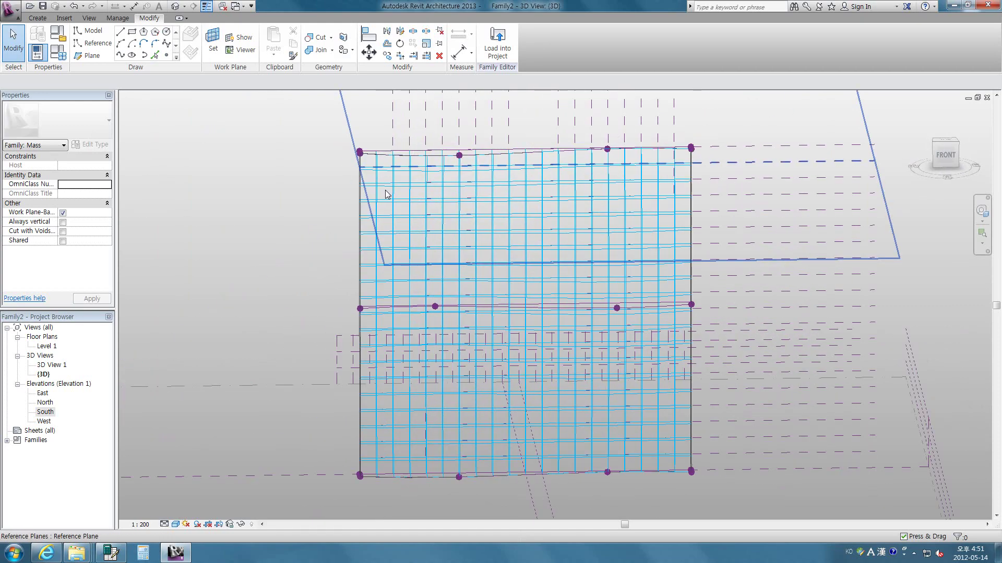
scroll(384, 192, "up", 2)
scroll(431, 201, "down", 1)
scroll(433, 201, "down", 5)
middle_click_drag(433, 202, 434, 177, "shift")
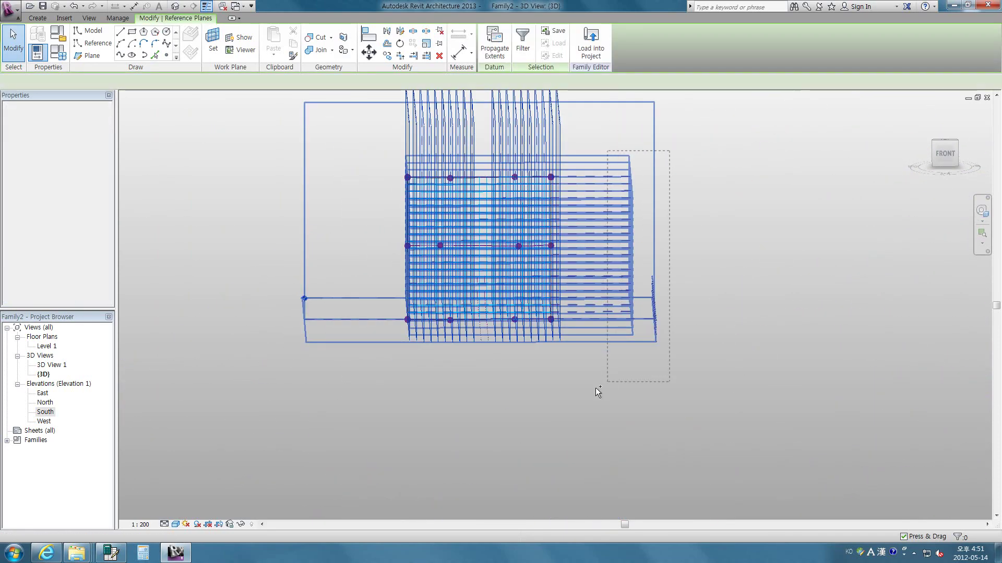
Temporarily hide the surrounding reference planes and lines, leaving the surface alone
left_click_drag(668, 150, 596, 388)
left_click(242, 525)
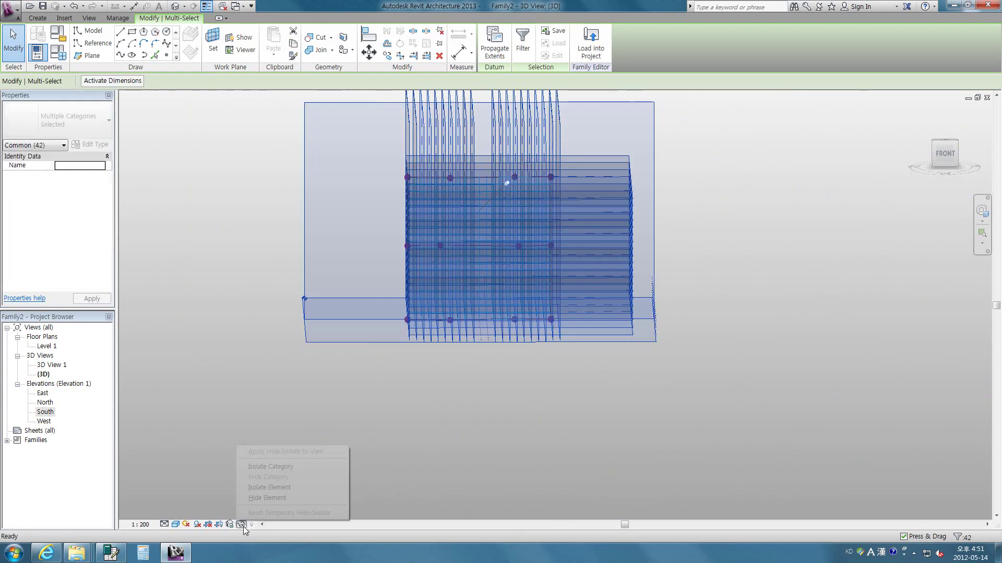
left_click(270, 499)
mouse_move(396, 434)
middle_mouse_down("shift")
mouse_move(556, 425)
mouse_move(528, 354)
mouse_move(480, 363)
mouse_move(516, 360)
mouse_move(447, 339)
mouse_move(452, 219)
middle_mouse_up("shift")
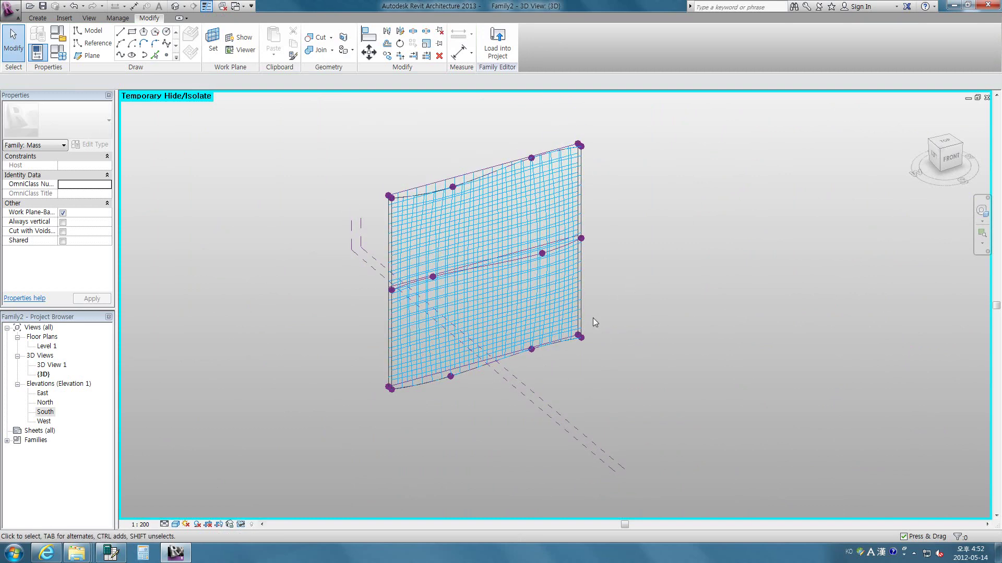
left_click(235, 6)
Switch to Family1 and delete its box form and hopper-shaped surface
left_click(260, 30)
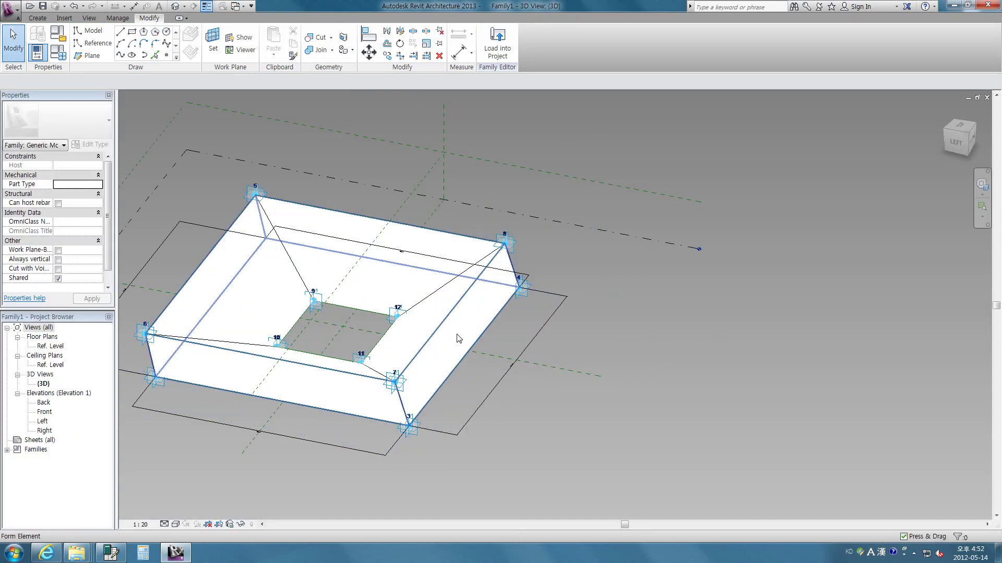
left_click(457, 336)
key("Delete")
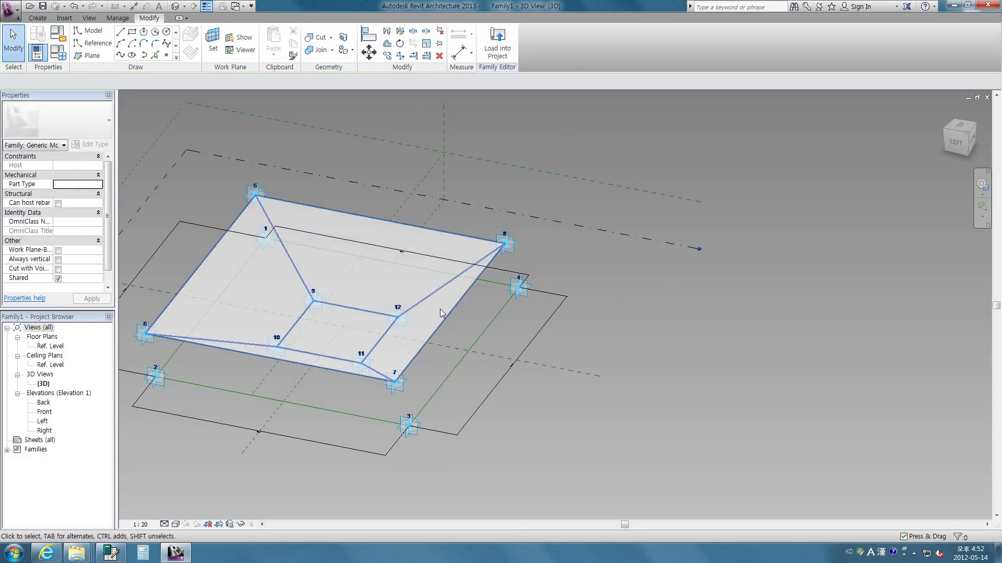
left_click(430, 307)
key("Delete")
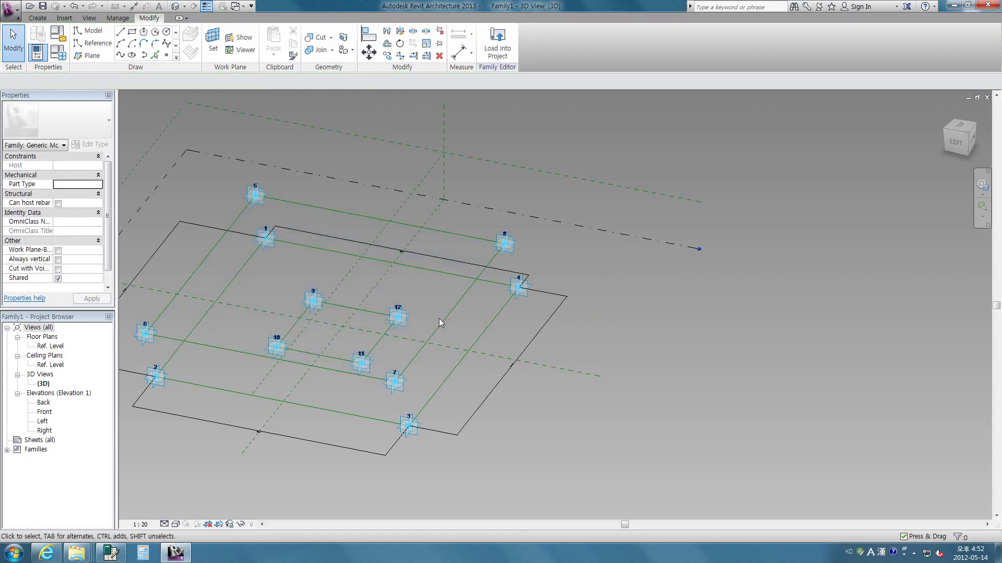
Orbit around the reference points, inspect the line chains, and delete the diagonal dimension
mouse_move(440, 318)
middle_mouse_down("shift")
mouse_move(674, 211)
mouse_move(613, 274)
mouse_move(495, 229)
middle_mouse_up("shift")
scroll(404, 261, "up", 3)
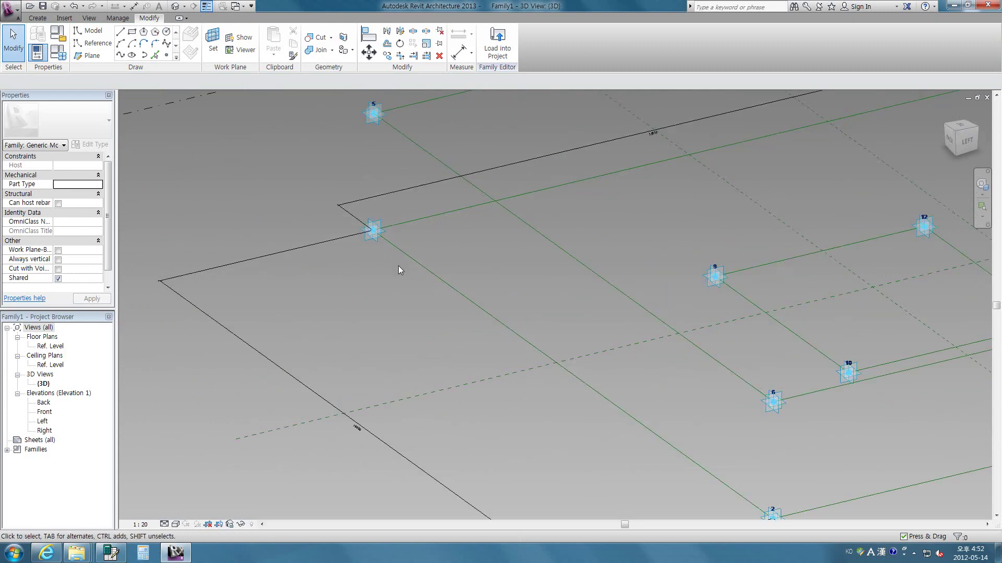
mouse_move(398, 265)
middle_mouse_down("shift")
mouse_move(586, 325)
mouse_move(536, 402)
mouse_move(481, 409)
middle_mouse_up("shift")
key("Tab")
left_click(450, 349)
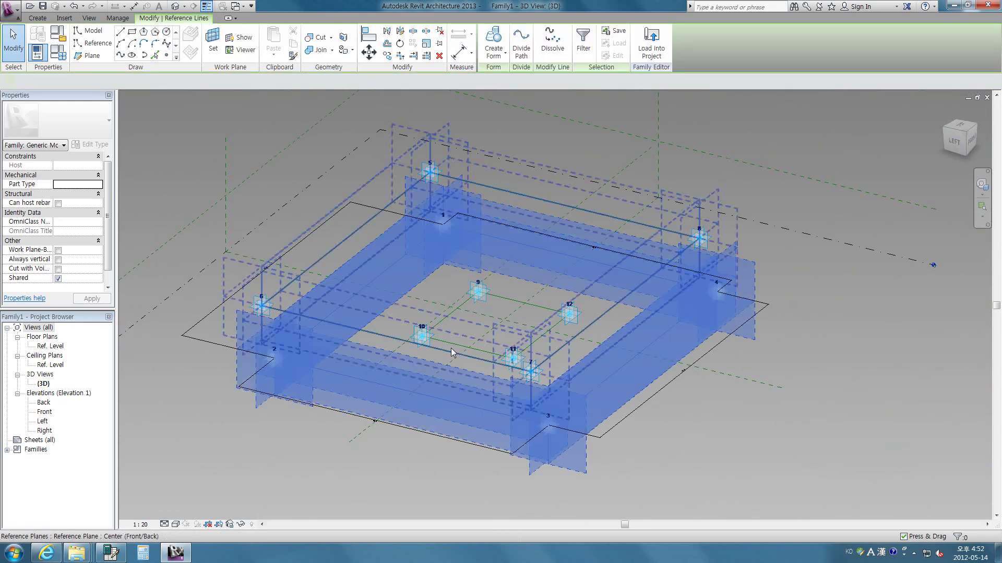
left_click(449, 353)
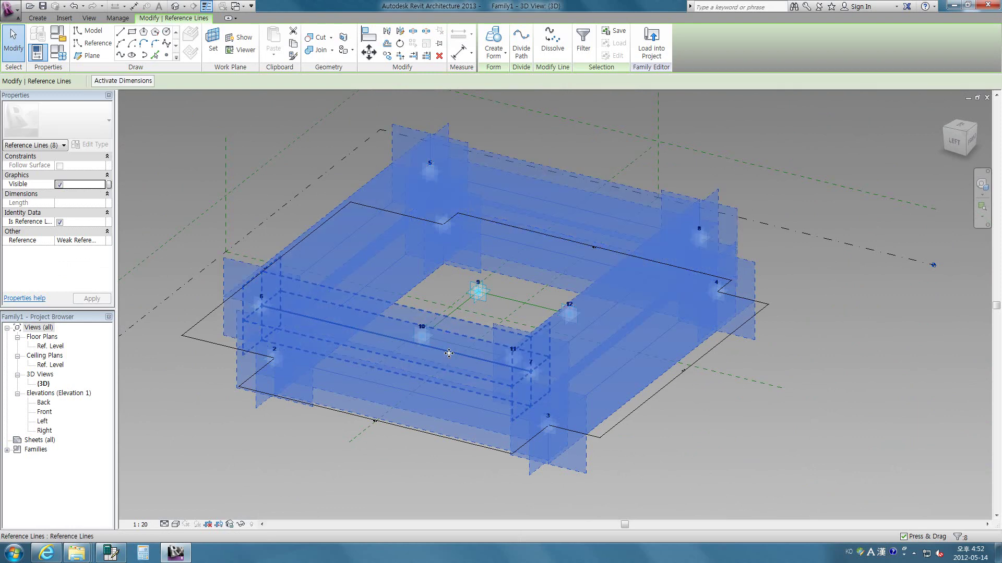
left_click(711, 451)
middle_click_drag(712, 451, 508, 377, "shift")
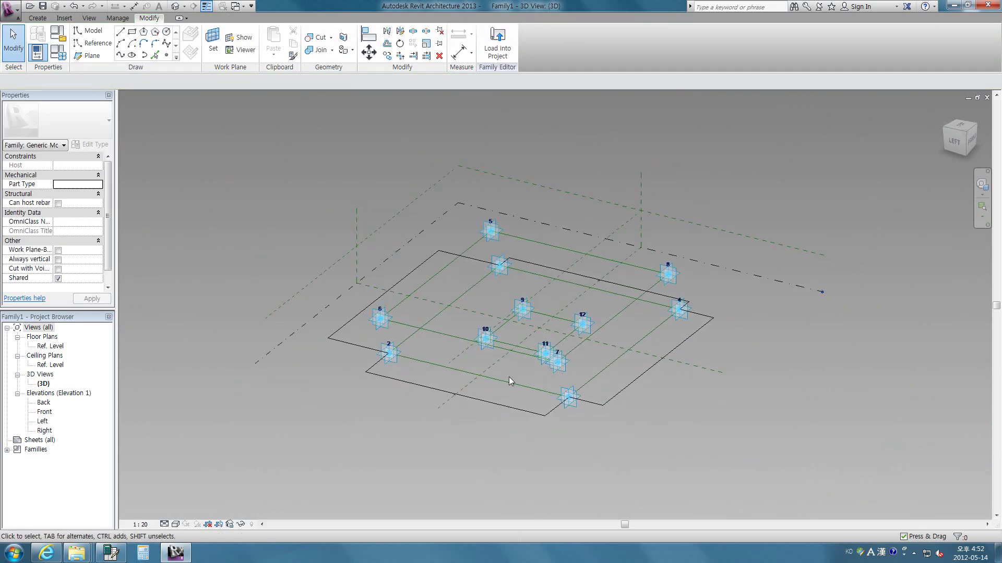
scroll(469, 349, "up", 2)
scroll(383, 262, "down", 2)
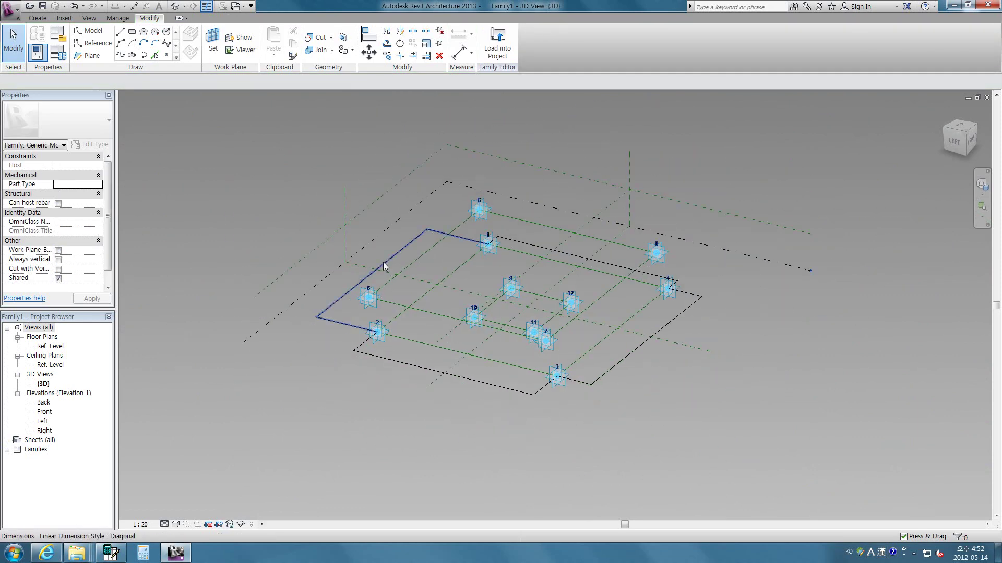
left_click(383, 262)
key("Delete")
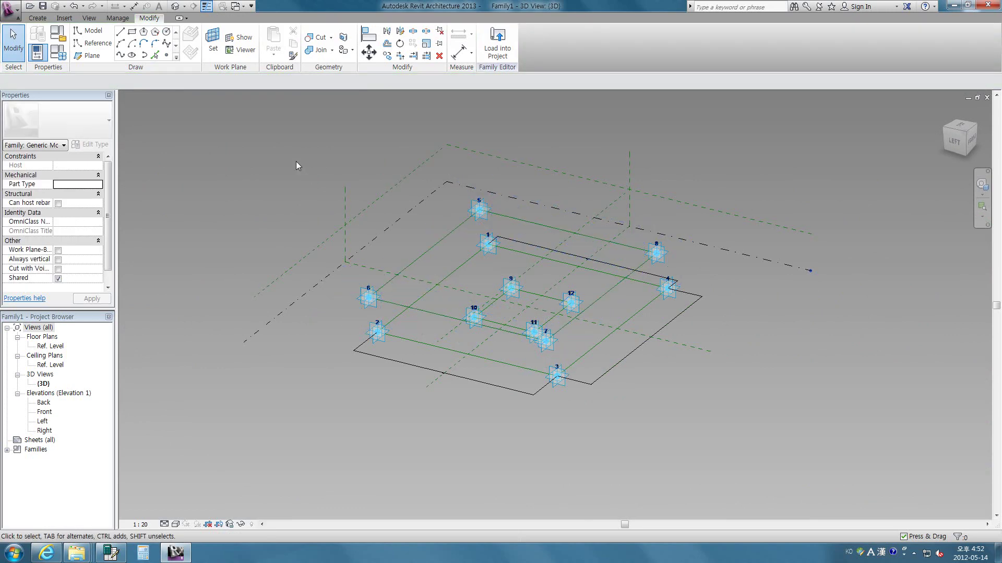
Delete the outer frames of reference lines
left_click_drag(313, 165, 718, 449)
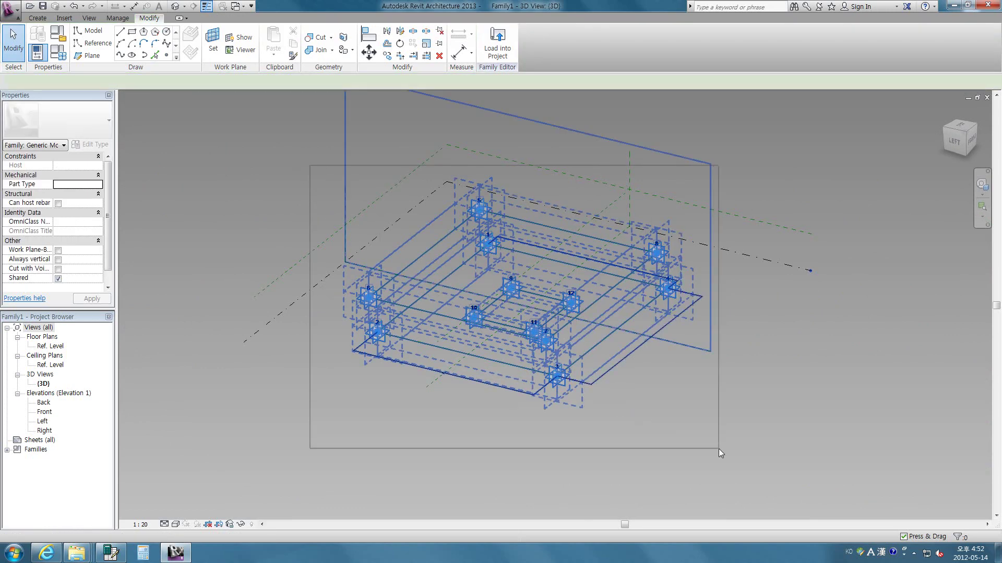
left_click(640, 405)
left_click(590, 348)
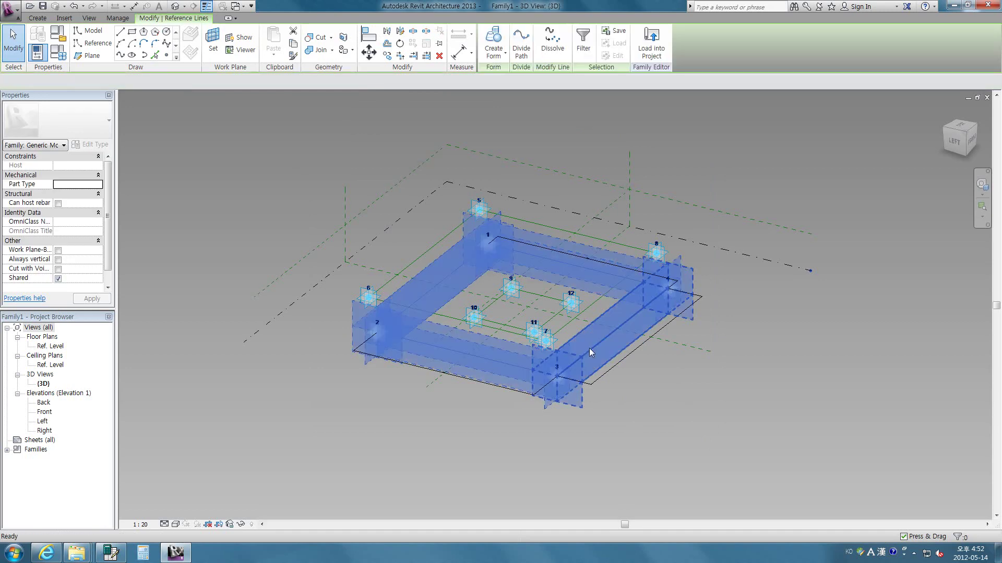
key("Escape")
left_click(571, 321)
key("Delete")
Delete the inner points and lines, the remaining outer points and the dimension
left_click(561, 379)
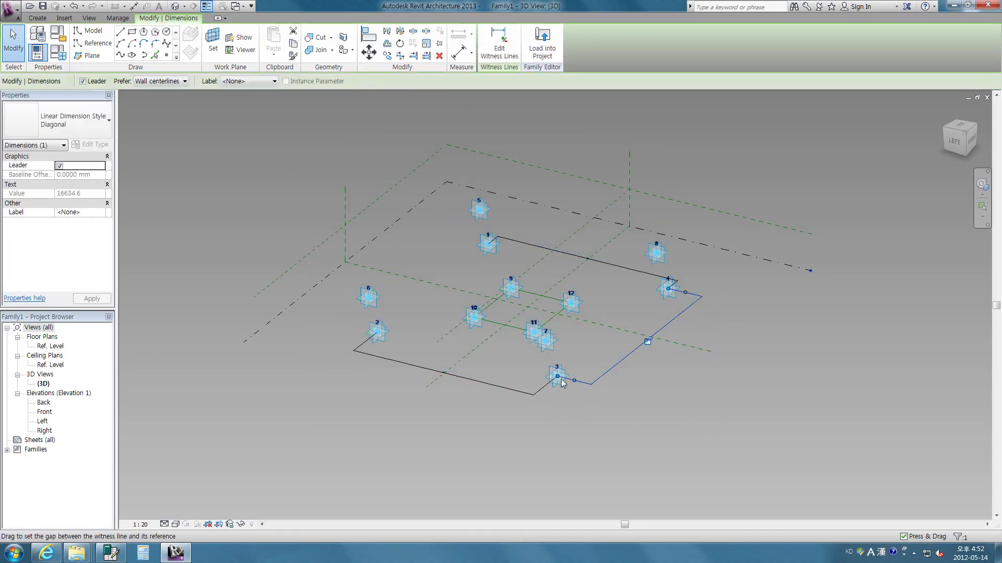
left_click_drag(335, 278, 587, 421)
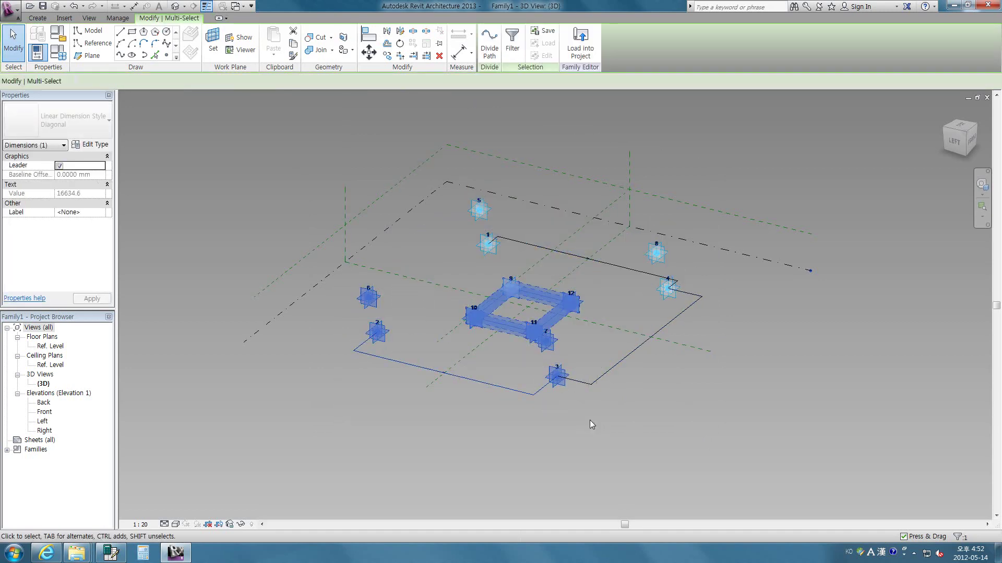
key("Delete")
left_click_drag(444, 188, 685, 355)
key("Delete")
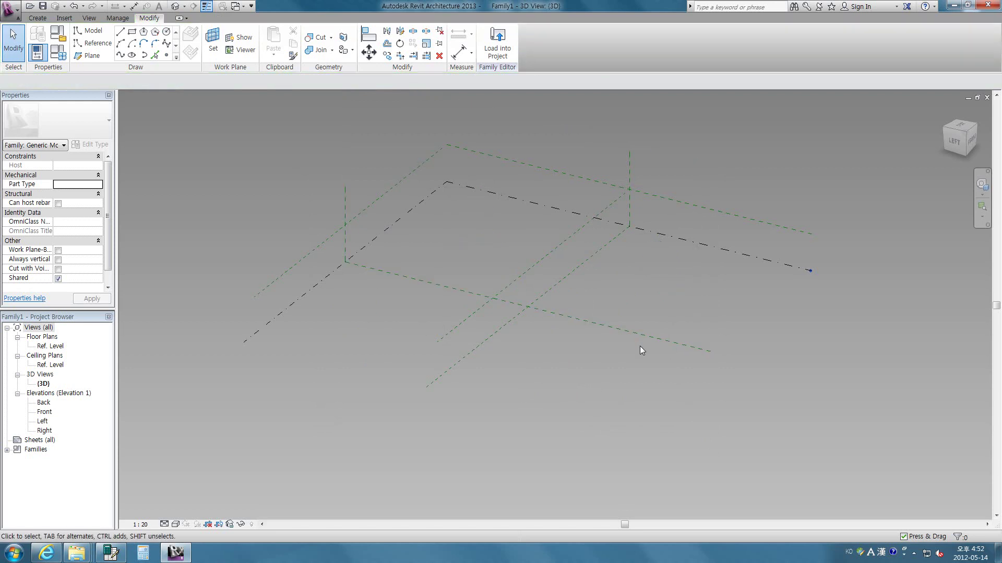
Start the Reference Line tool from Create, cancelling the save prompt
left_click(37, 17)
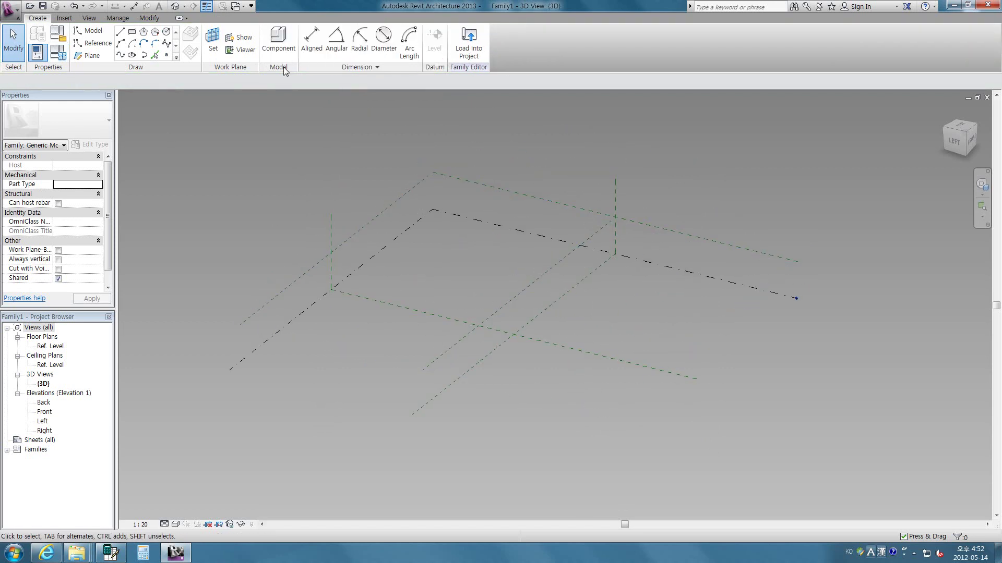
left_click(94, 43)
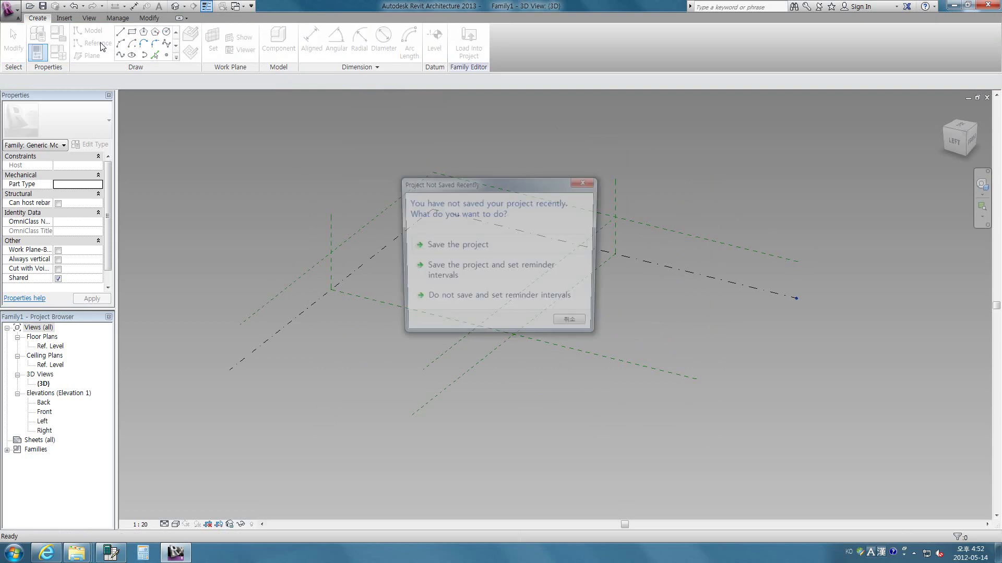
left_click(477, 251)
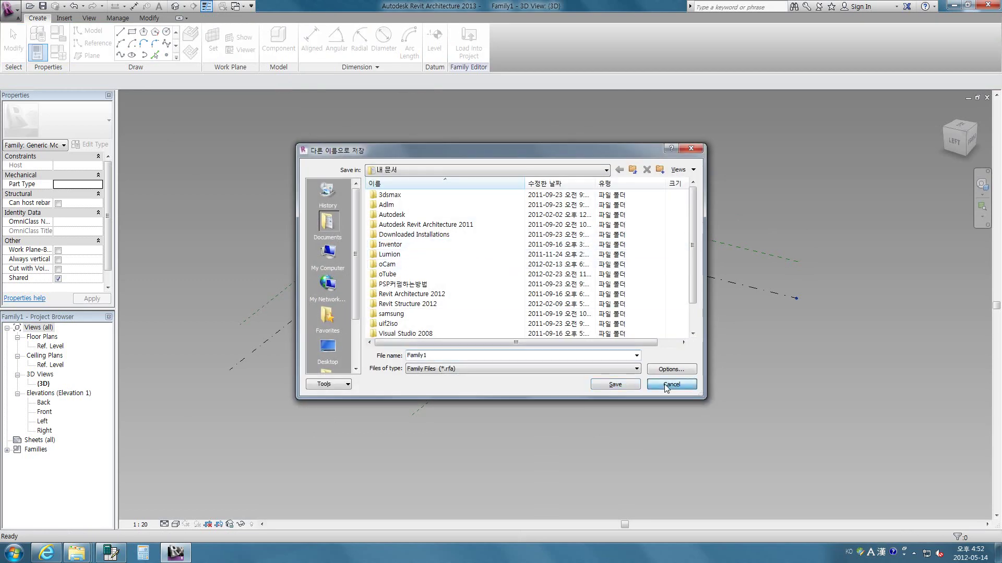
left_click(666, 386)
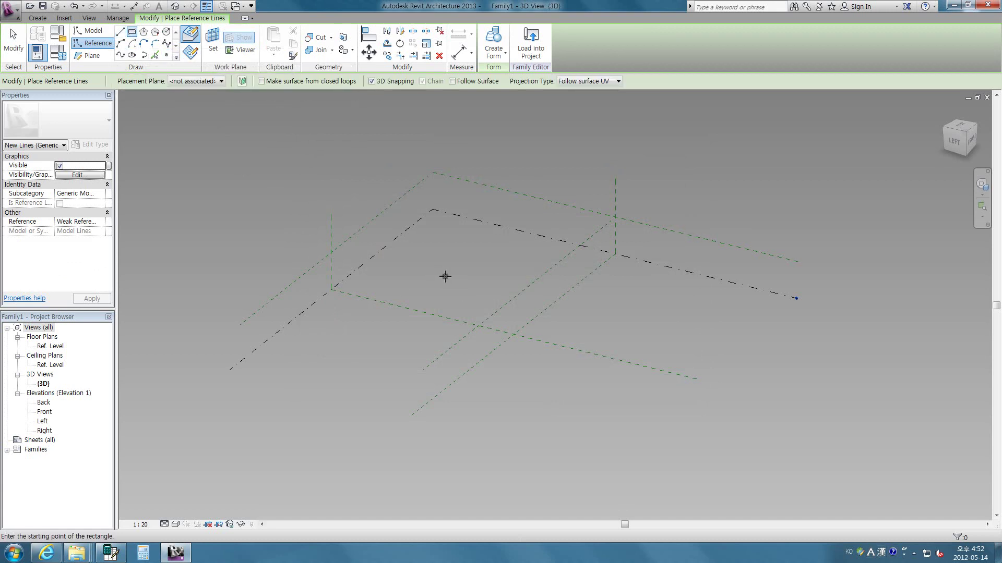
Pick a placement plane and draw the first reference-line rectangle on the level
left_click(213, 41)
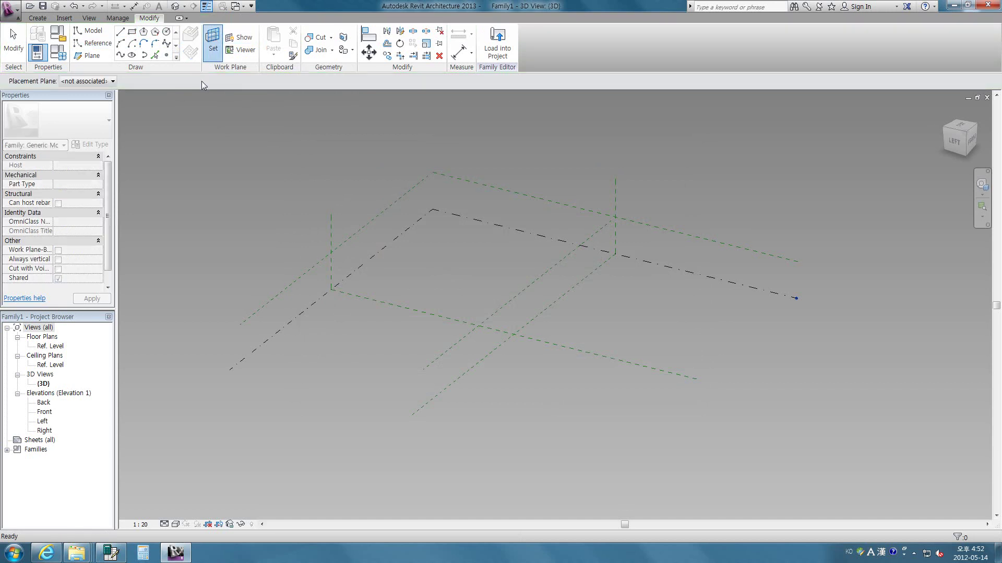
left_click(73, 81)
left_click(83, 101)
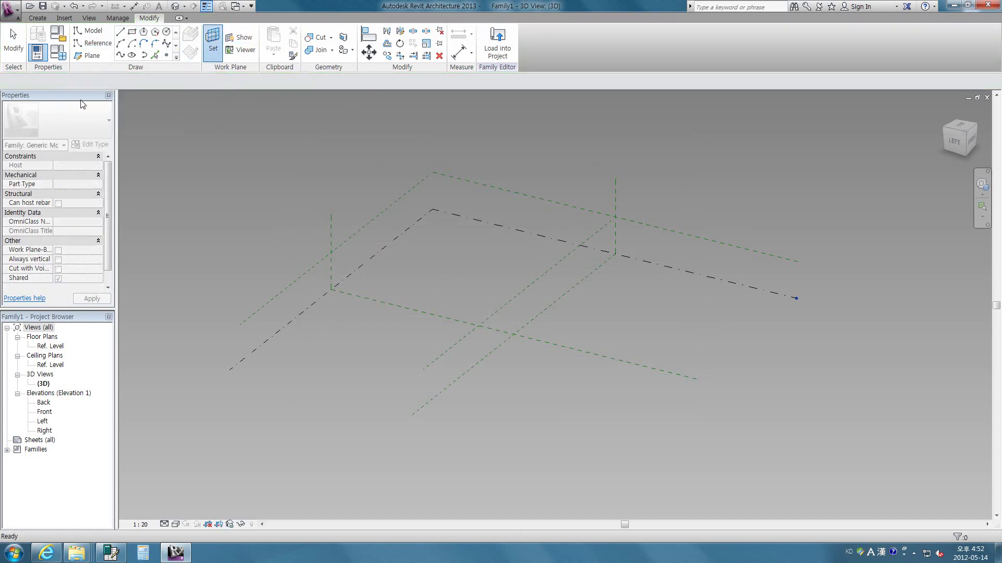
left_click(447, 282)
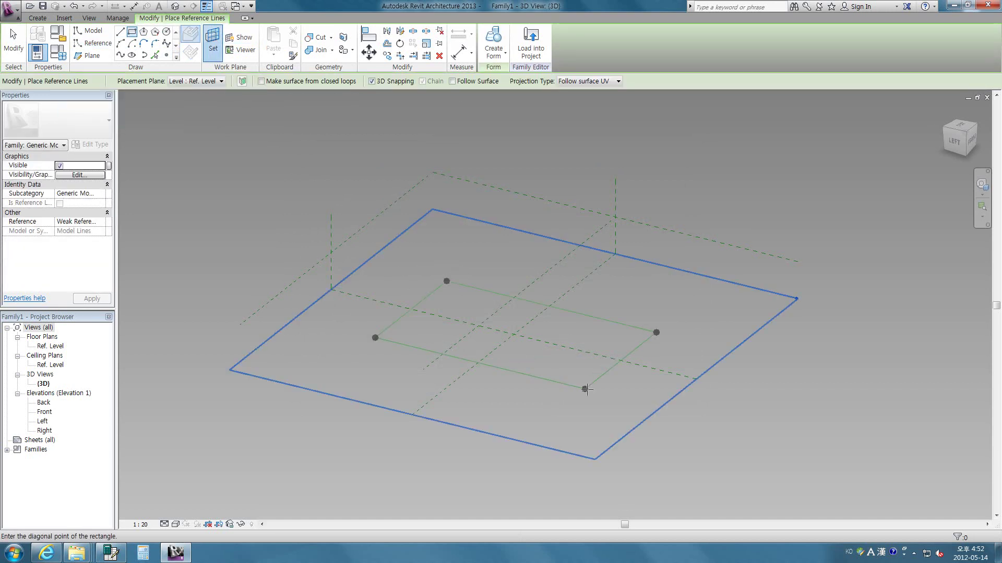
Try a tilted reference plane as placement plane and start another rectangle
left_click(188, 82)
left_click(192, 110)
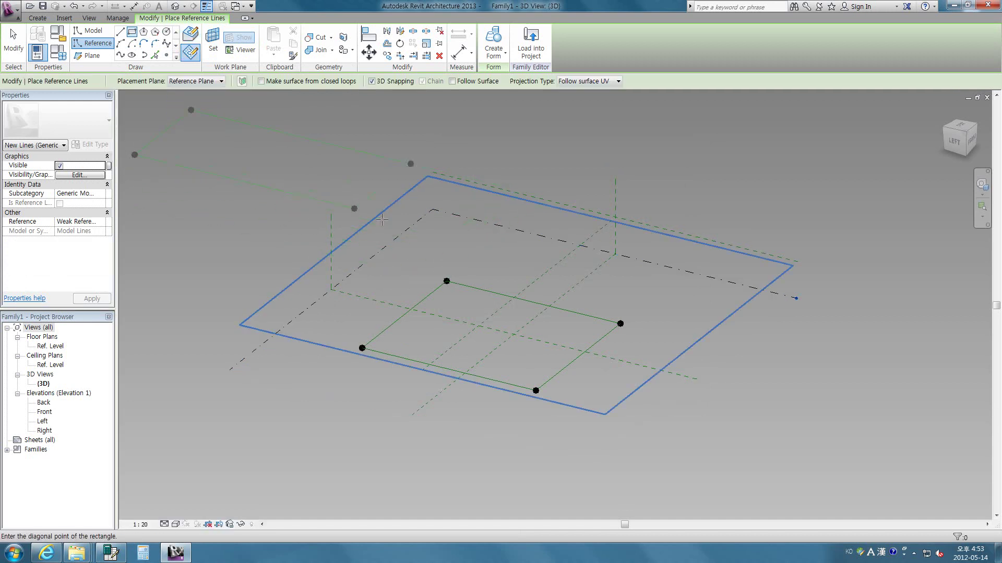
key("Escape")
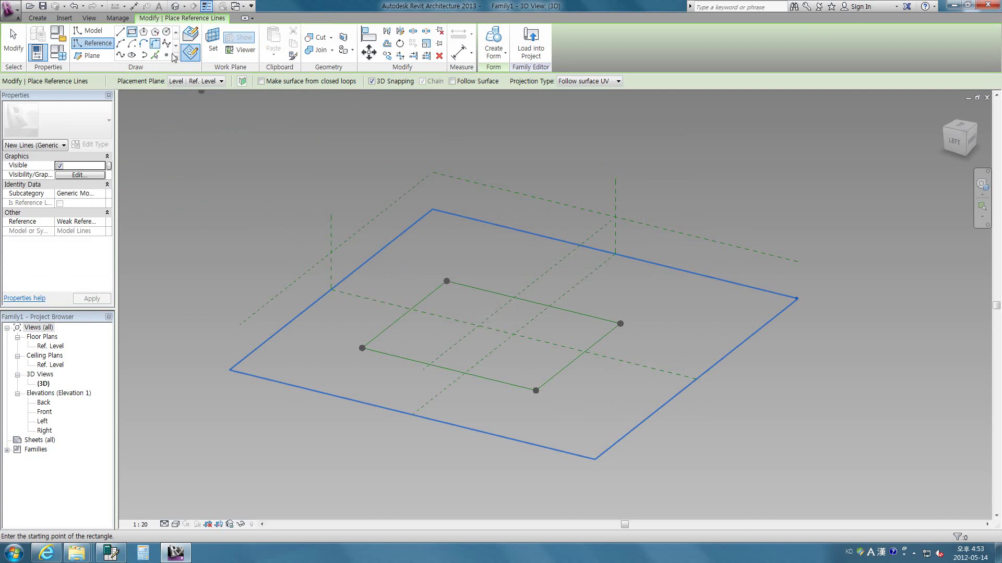
left_click(192, 82)
left_click(193, 109)
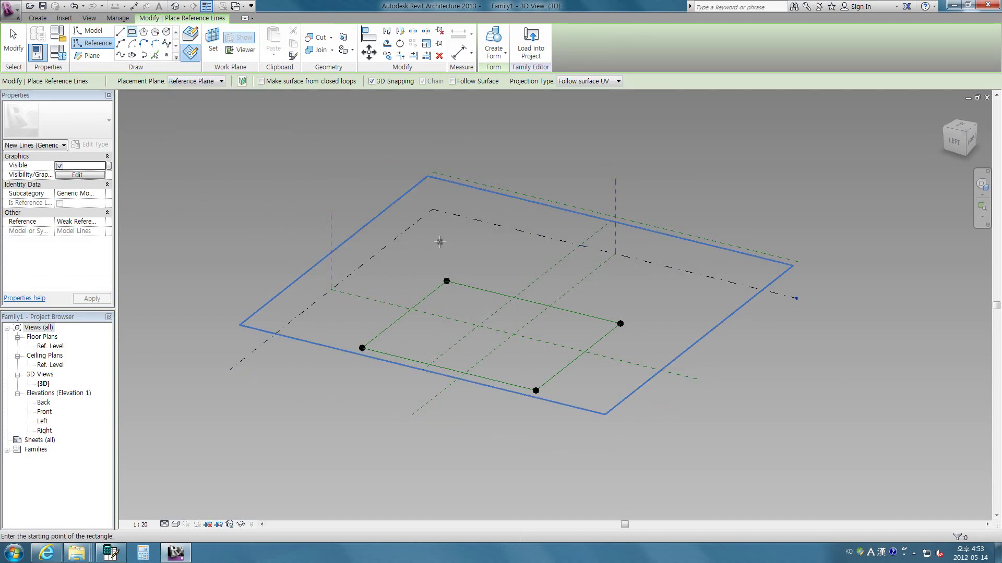
left_click(440, 242)
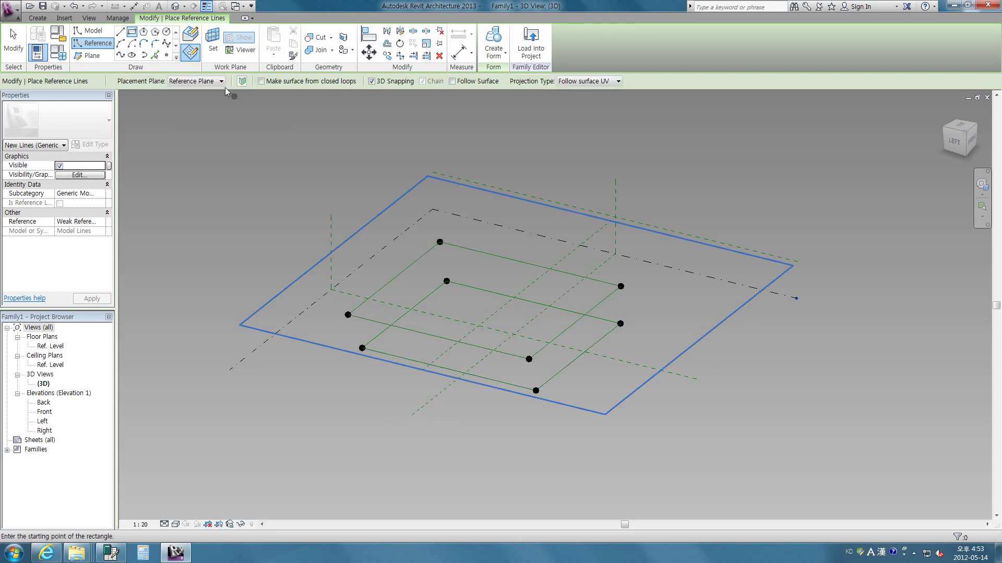
Switch back to Ref. Level, draw another rectangle, and end reference-line drawing
left_click(195, 82)
left_click(193, 92)
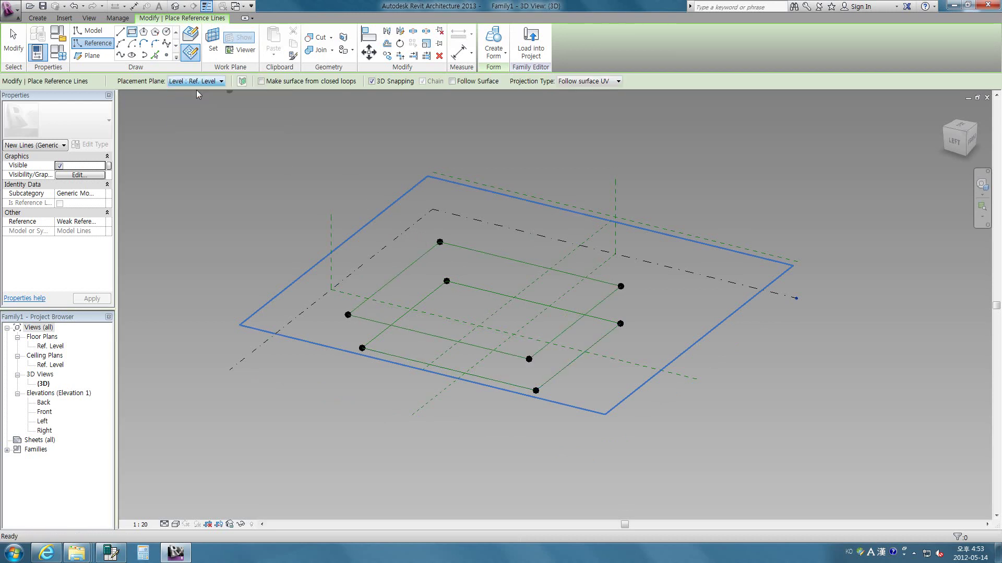
left_click(469, 313)
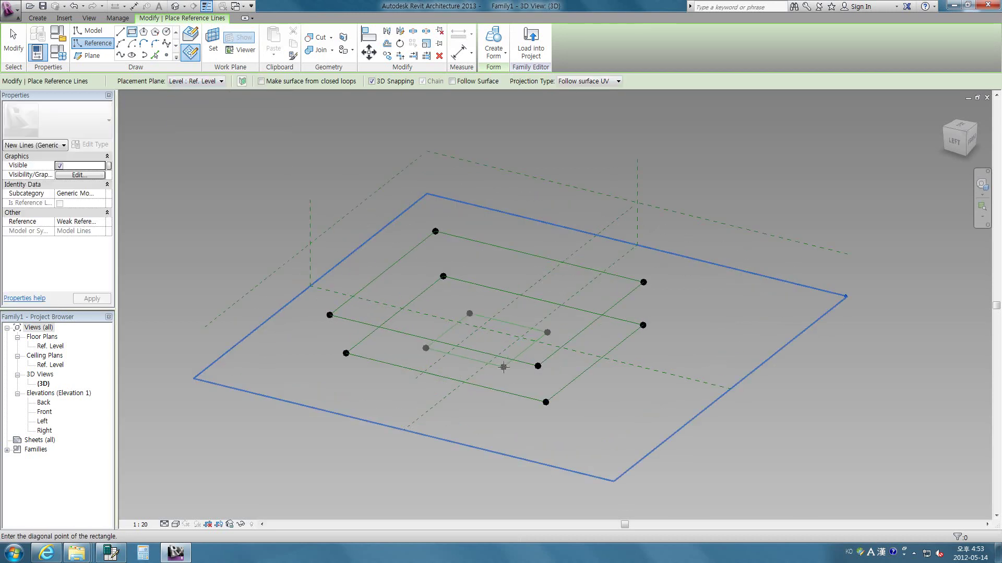
left_click(16, 47)
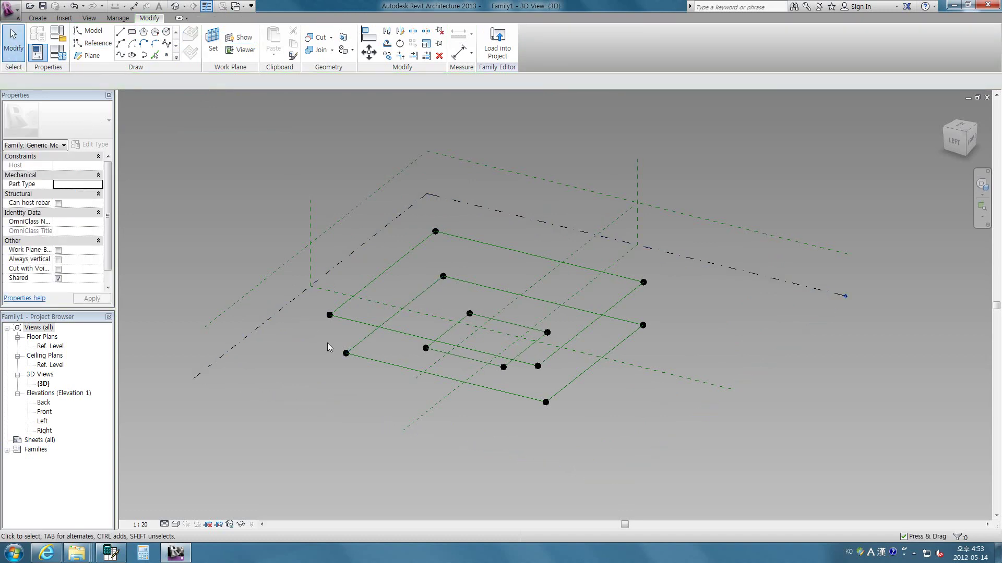
Make the first rectangle's four corner points adaptive points 1–4
left_click(361, 374)
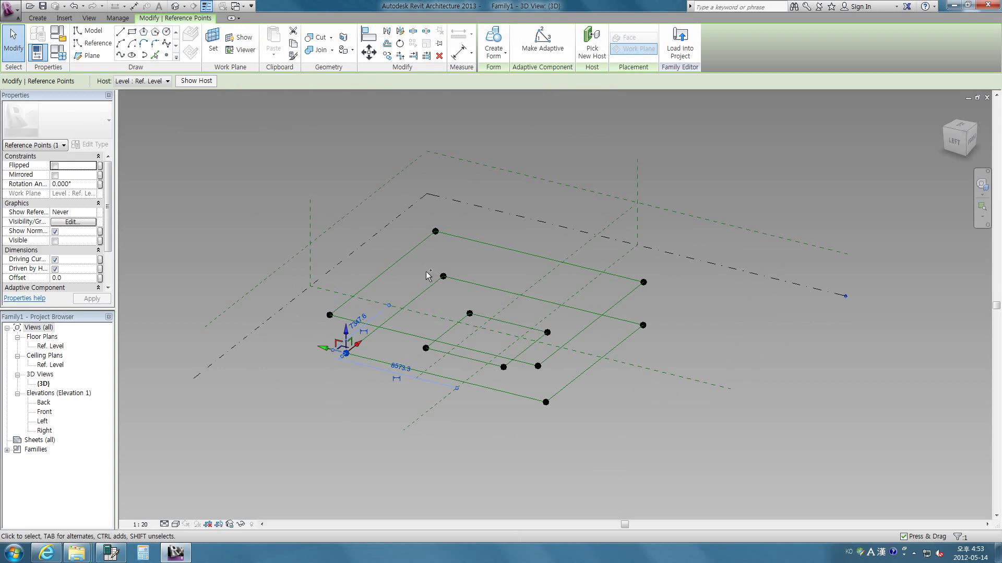
left_click(545, 402, "ctrl")
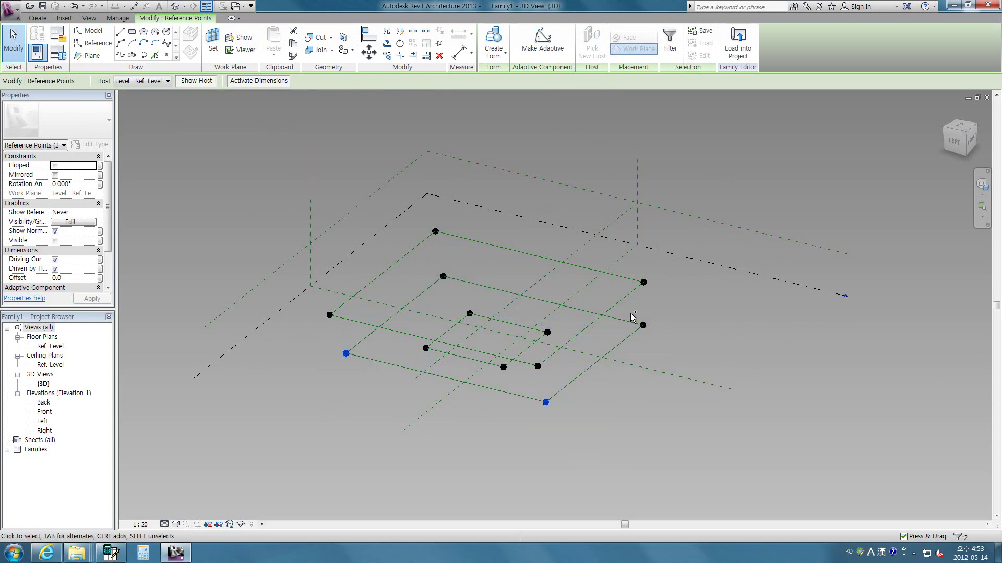
left_click(444, 277, "ctrl")
key("Tab")
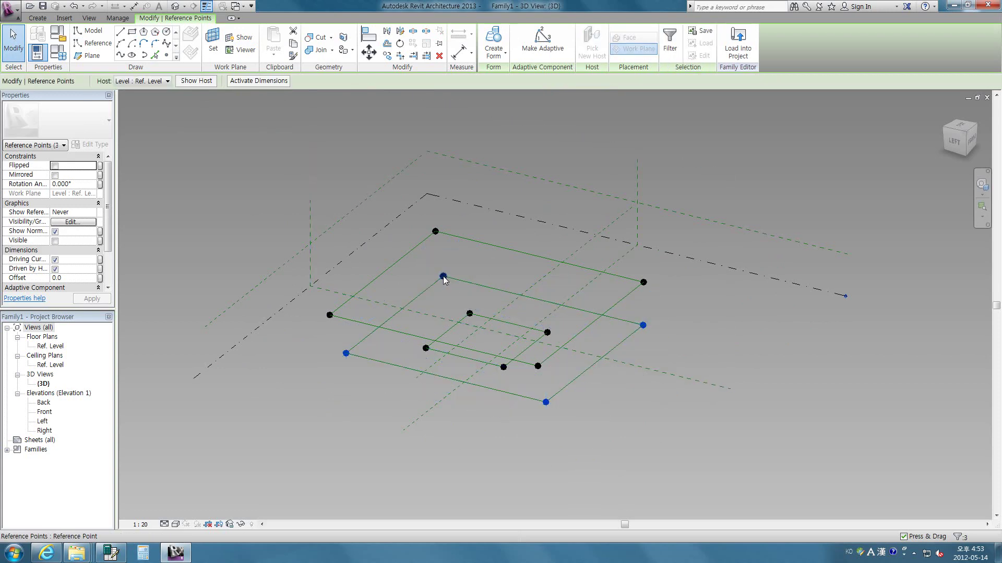
left_click(444, 277, "ctrl")
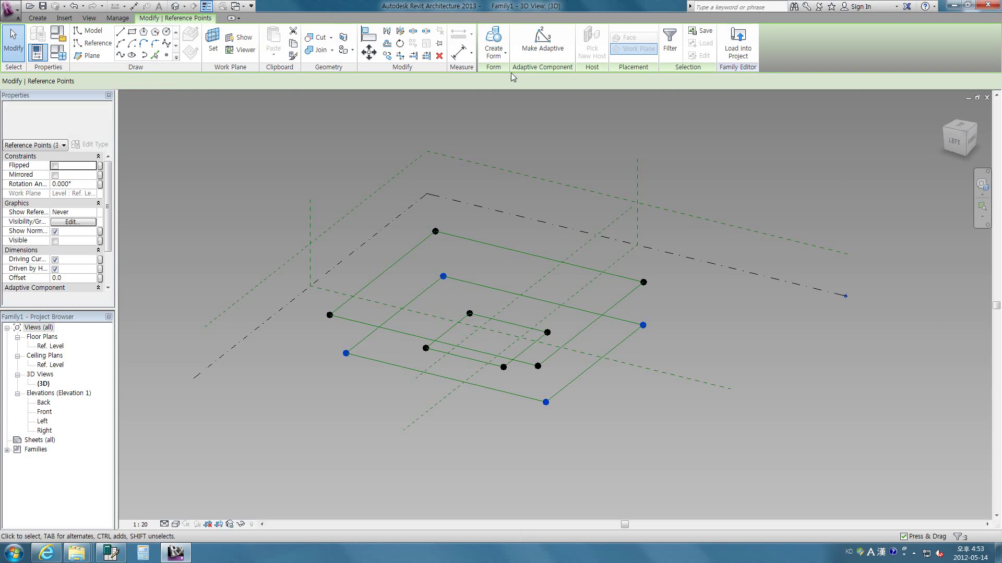
left_click(538, 52)
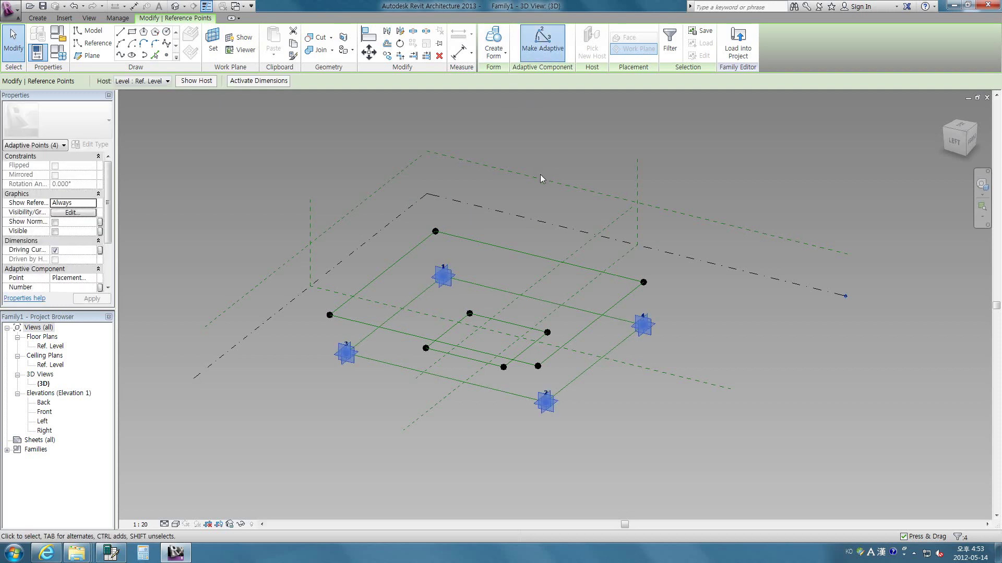
Make the next rectangle's four corners adaptive points 5–8
left_click(436, 232)
left_click(330, 315, "ctrl")
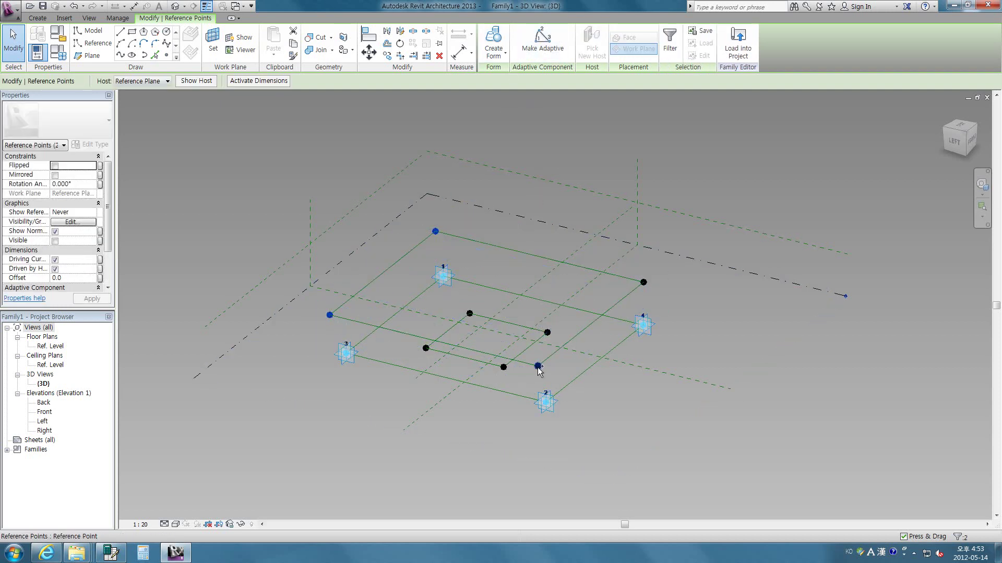
left_click(645, 282, "ctrl")
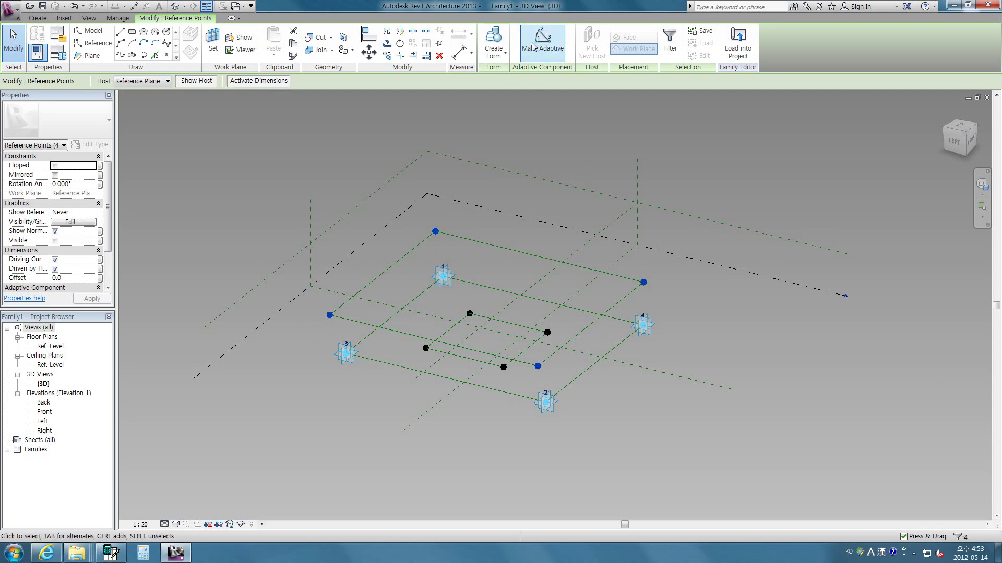
left_click(543, 44)
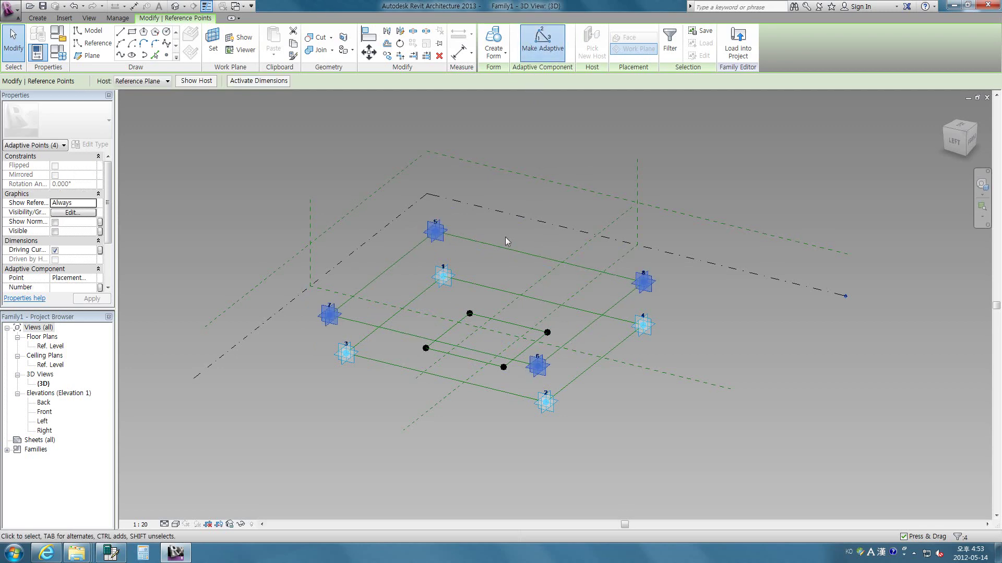
Make the inner rectangle's corners adaptive points 9–12
left_click(470, 314)
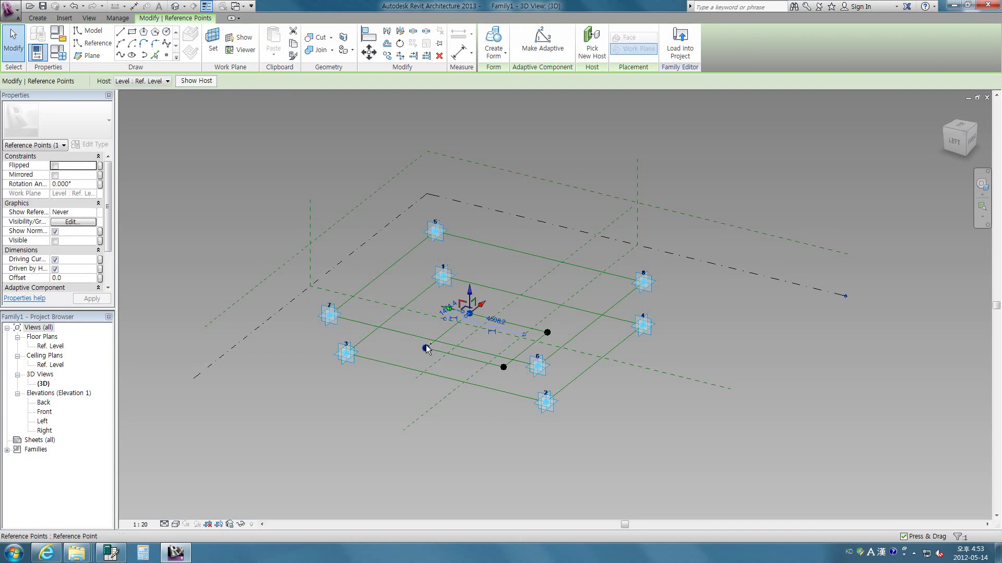
left_click(504, 367, "ctrl")
left_click(547, 333, "ctrl")
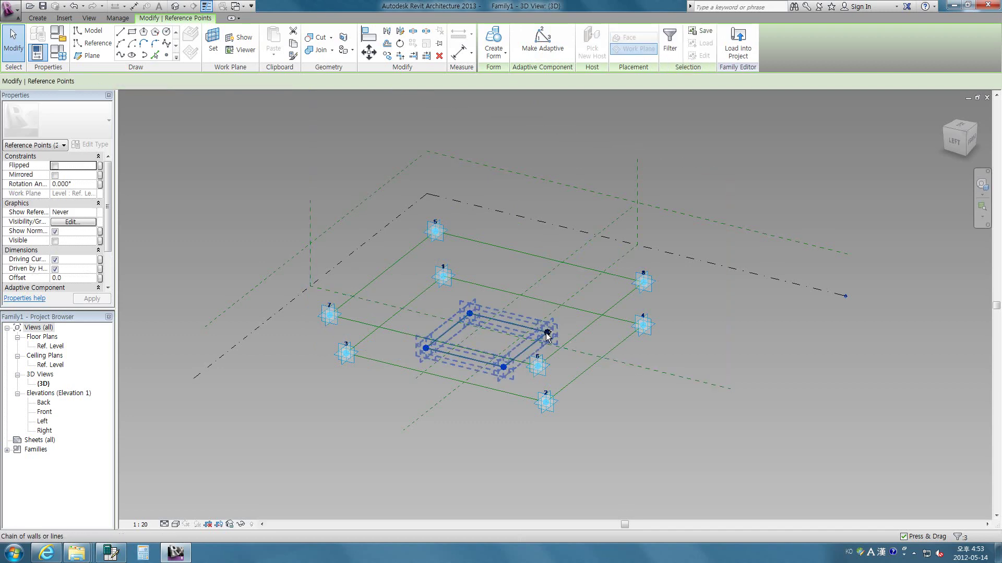
left_click(543, 40)
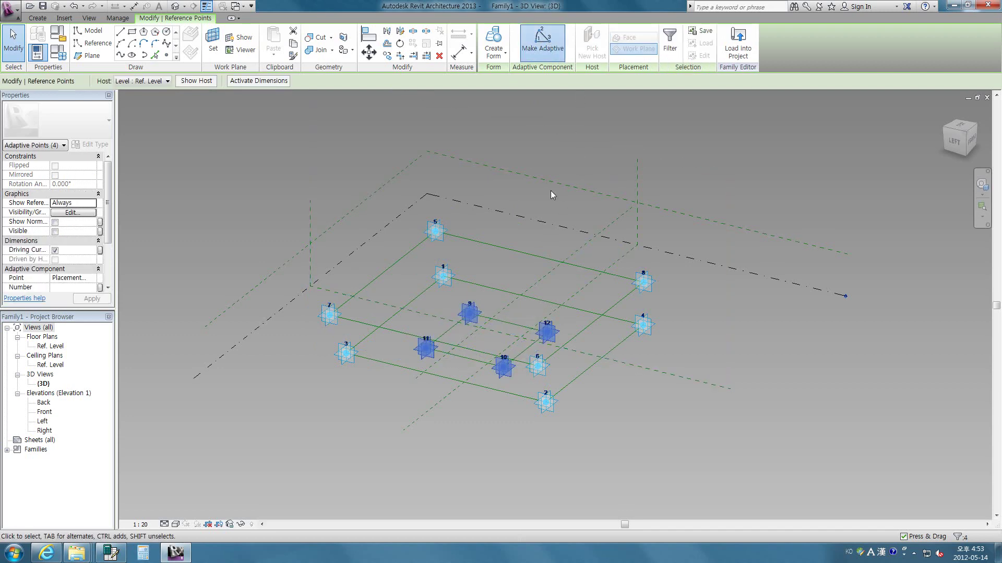
left_click(531, 274)
middle_click_drag(530, 275, 480, 292, "shift")
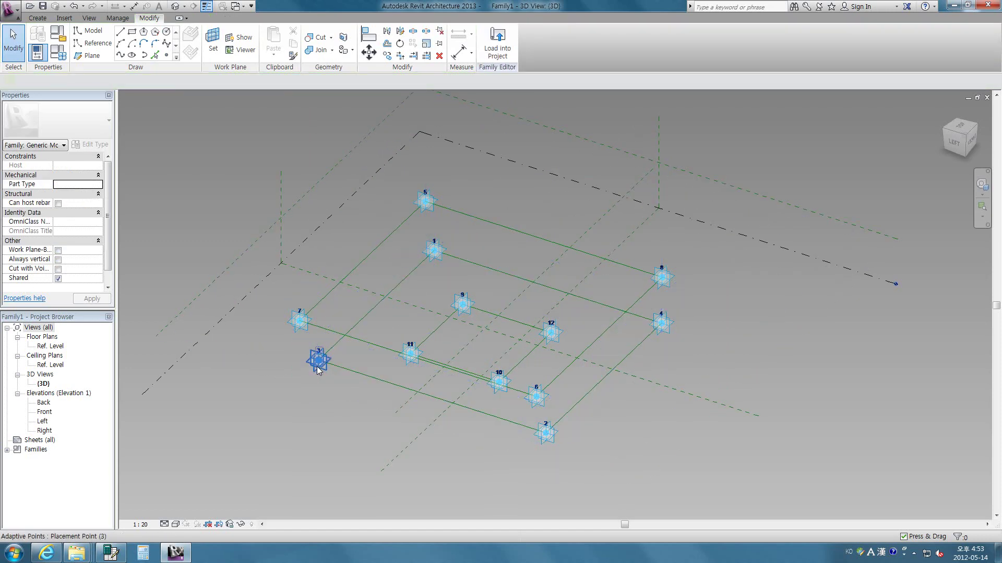
Renumber adaptive point 3 to 2 and point 7 to 6 in Properties
left_click(318, 361)
scroll(66, 292, "down", 3)
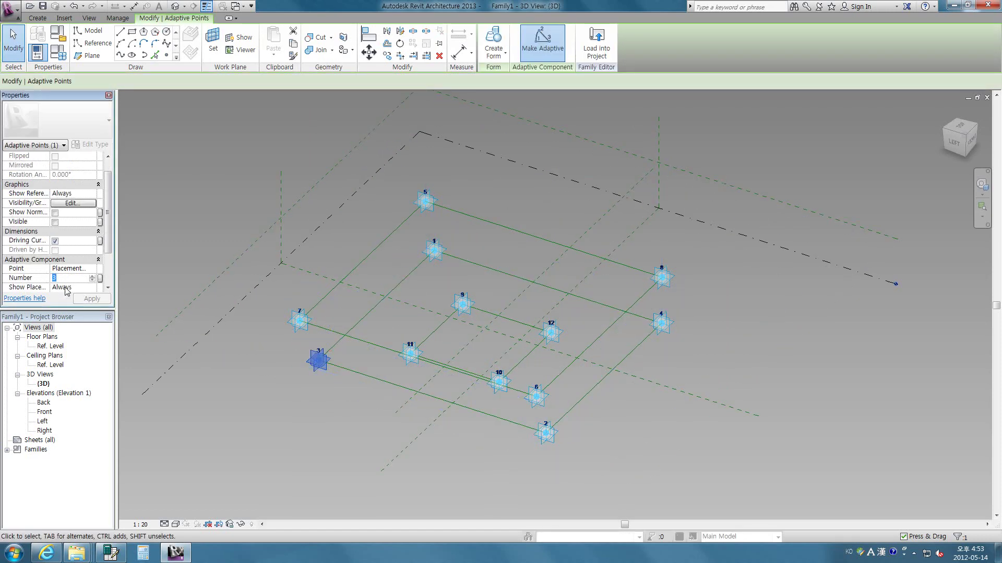
type("2")
left_click(639, 448)
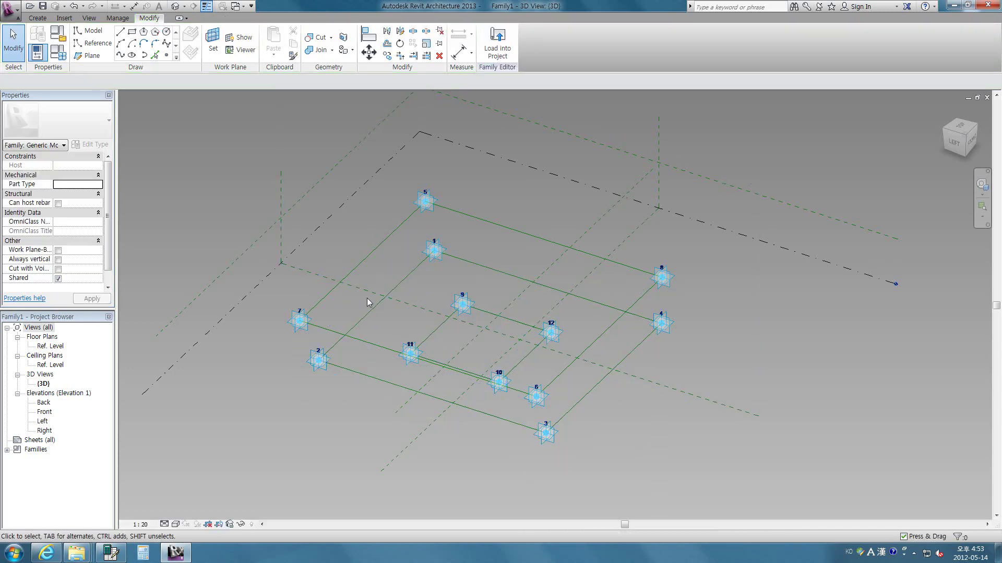
left_click(300, 321)
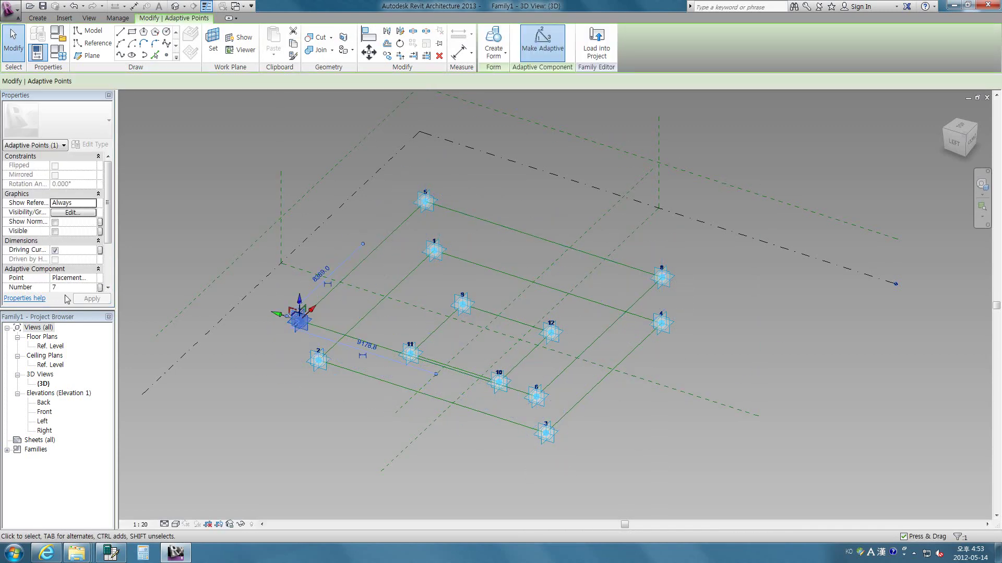
scroll(66, 290, "down", 3)
type("6")
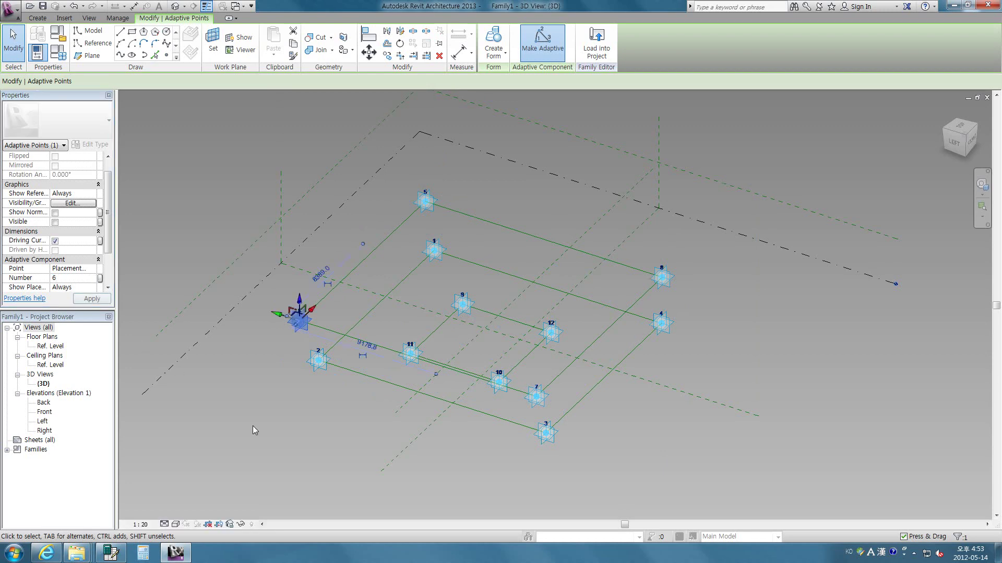
left_click(252, 426)
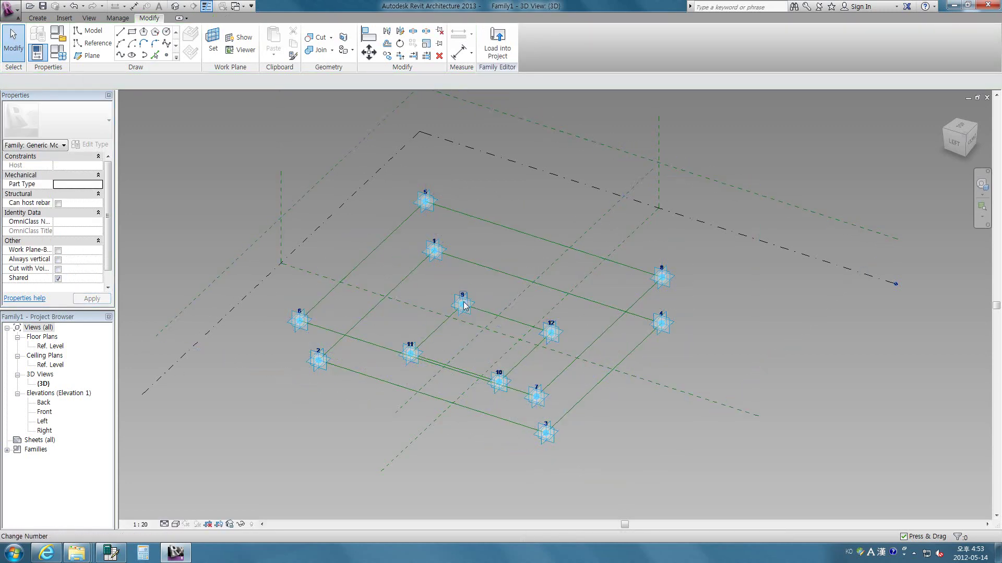
Renumber point 11 to 10 via its label and orbit to a side view
left_click(409, 349)
type("10")
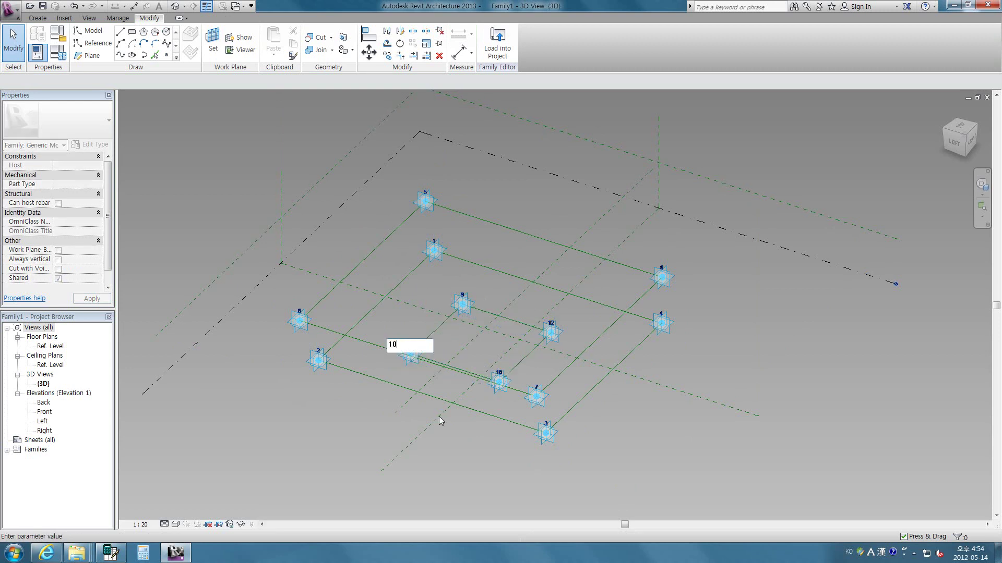
key("Return")
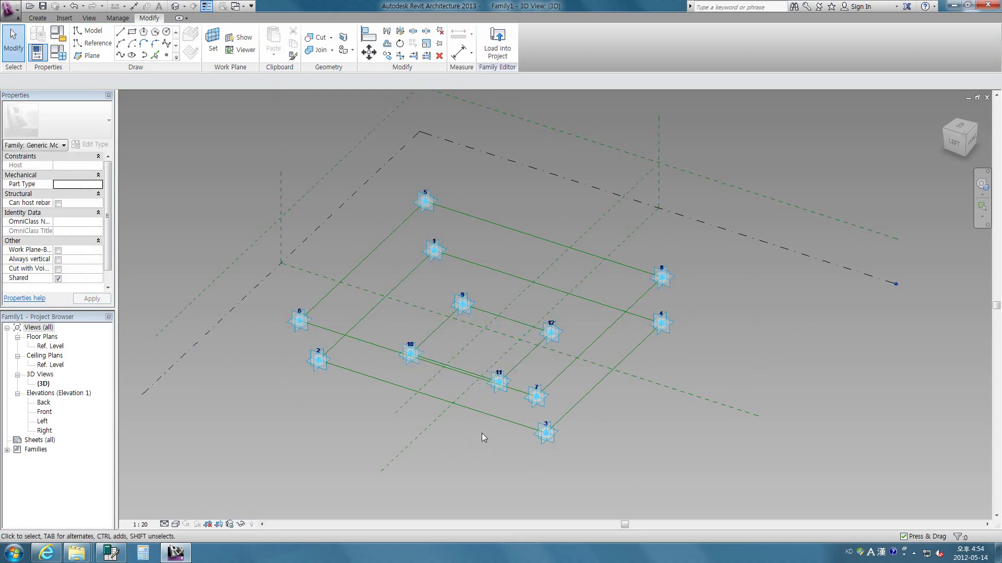
mouse_move(491, 411)
middle_mouse_down("shift")
mouse_move(614, 266)
mouse_move(617, 313)
mouse_move(537, 406)
middle_mouse_up("shift")
key("Tab")
Select the outer and inner reference-line chains and extrude a solid square frame with a central opening
left_click(525, 412)
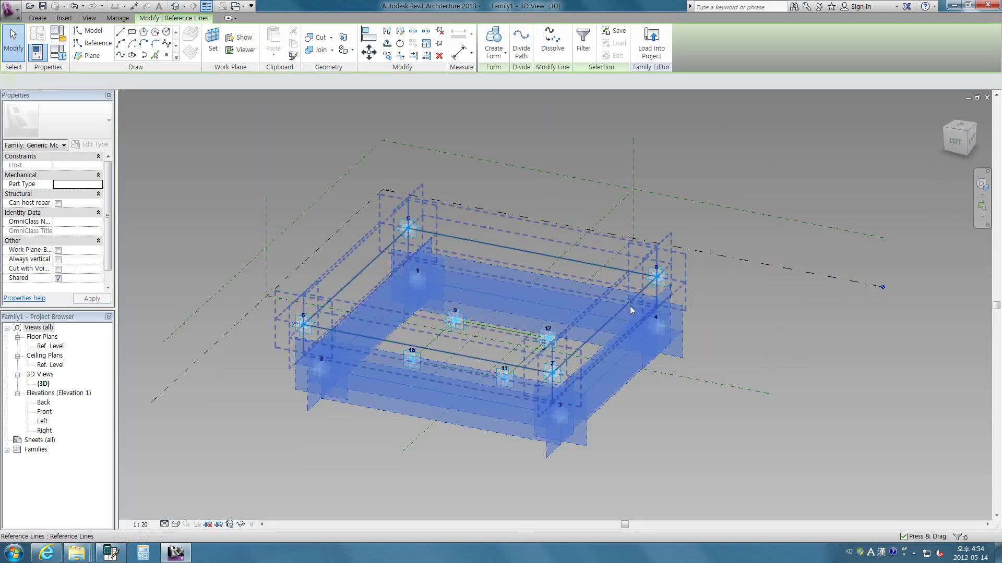
left_click(495, 42)
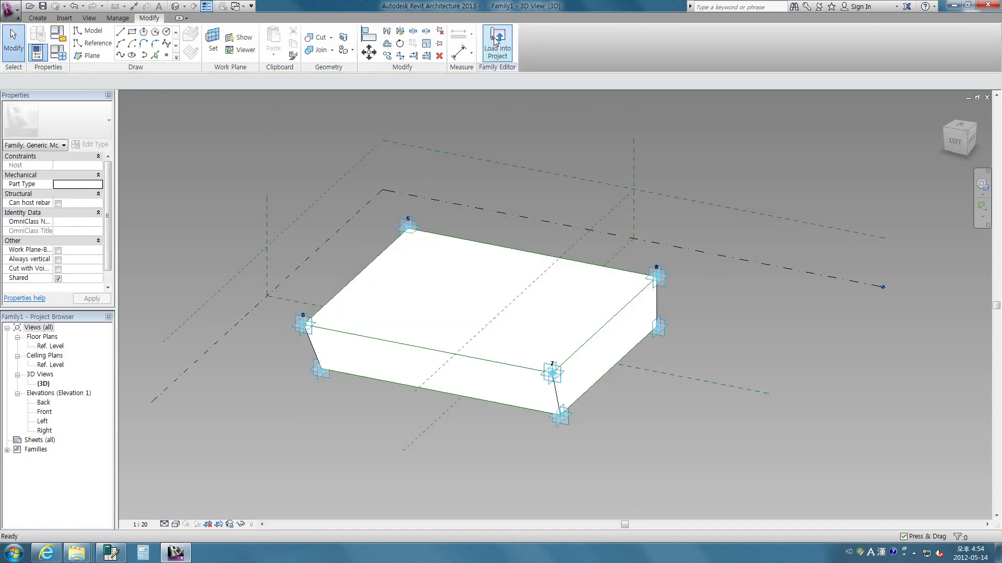
key("Tab")
left_click(591, 343)
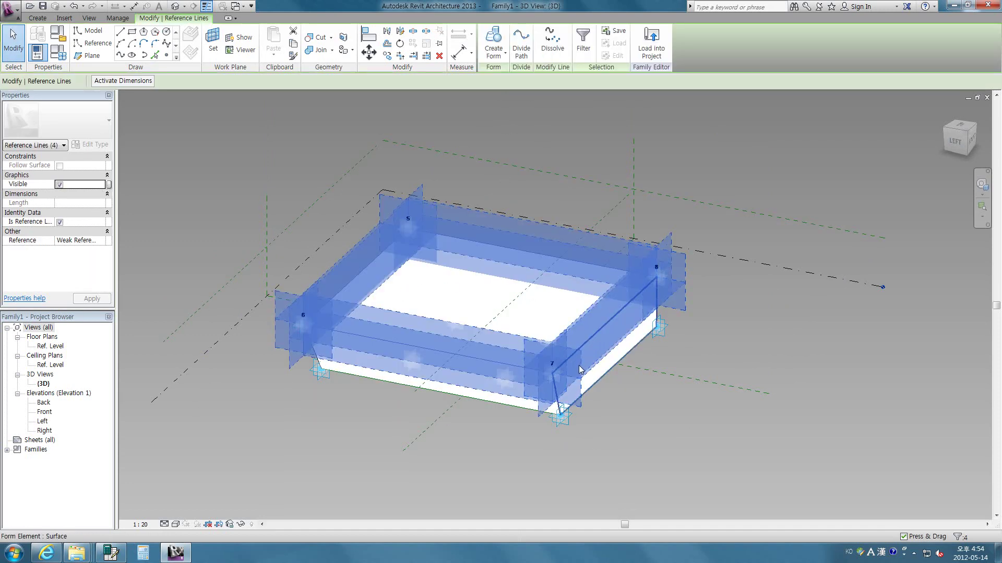
middle_click_drag(579, 365, 625, 138, "shift")
key("Tab")
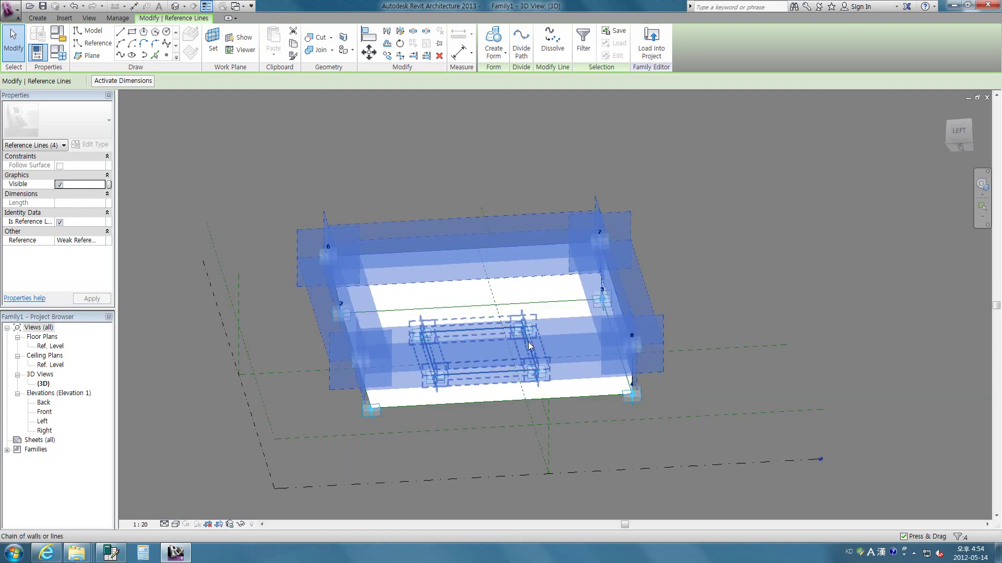
left_click(528, 342, "ctrl")
mouse_move(528, 342)
middle_mouse_down("shift")
mouse_move(598, 349)
mouse_move(595, 334)
middle_mouse_up("shift")
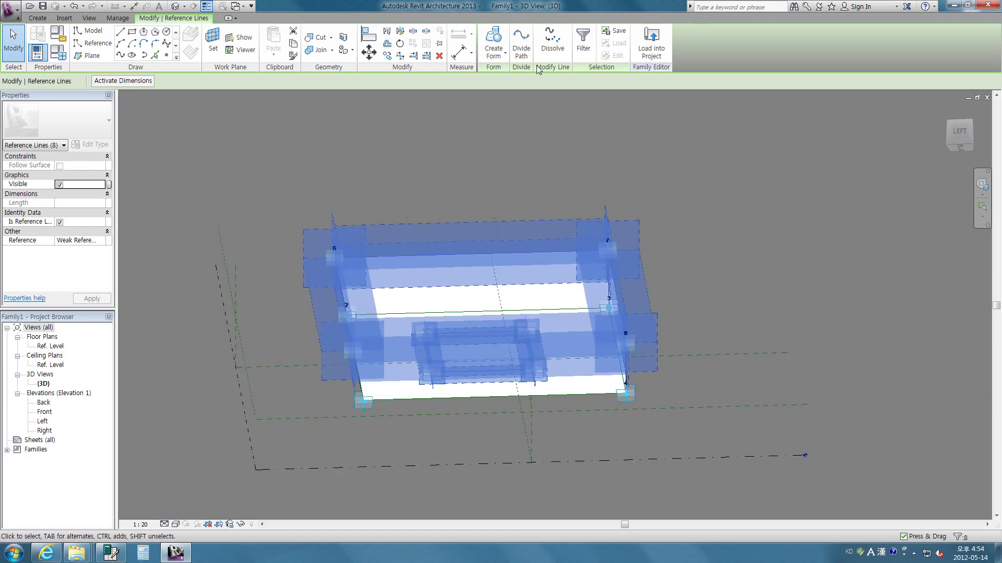
left_click(494, 60)
middle_click_drag(673, 217, 628, 500, "shift")
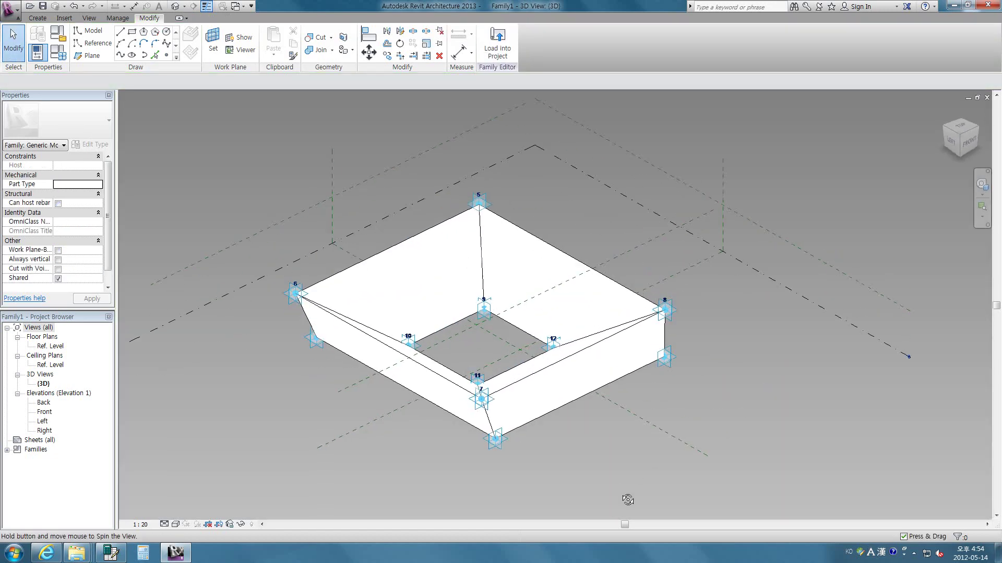
mouse_move(585, 261)
middle_mouse_down("shift")
mouse_move(846, 281)
mouse_move(535, 223)
middle_mouse_up("shift")
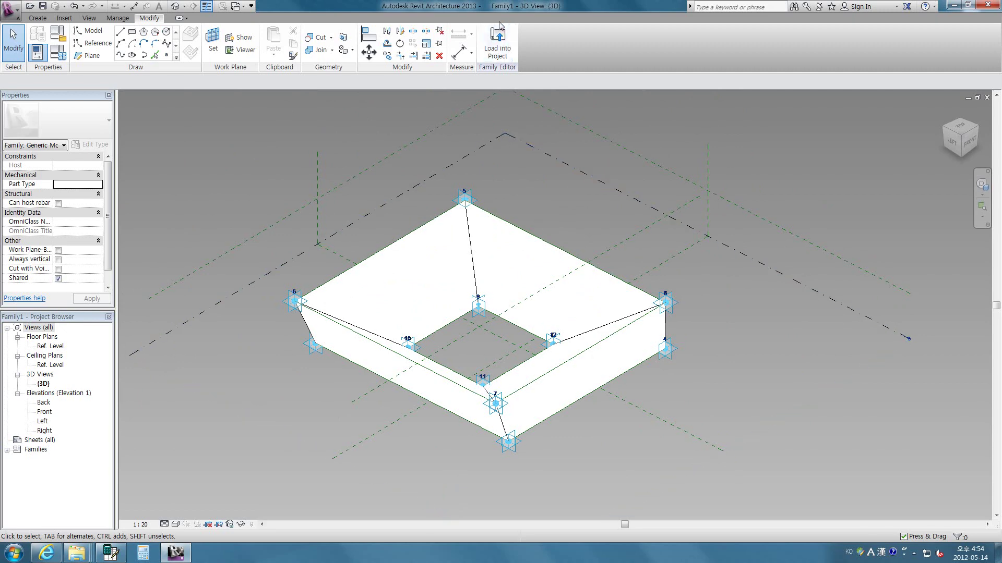
Load the panel family into the mass project, overwriting the existing version
left_click(500, 42)
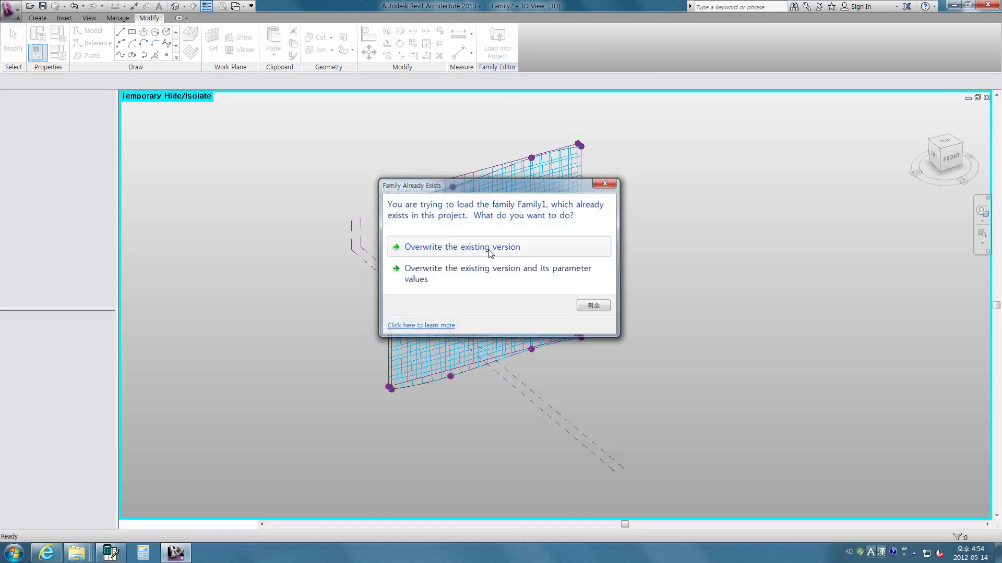
left_click(491, 252)
scroll(424, 283, "up", 1)
Turn on Nodes display for the first divided surface's grid
left_click(425, 285)
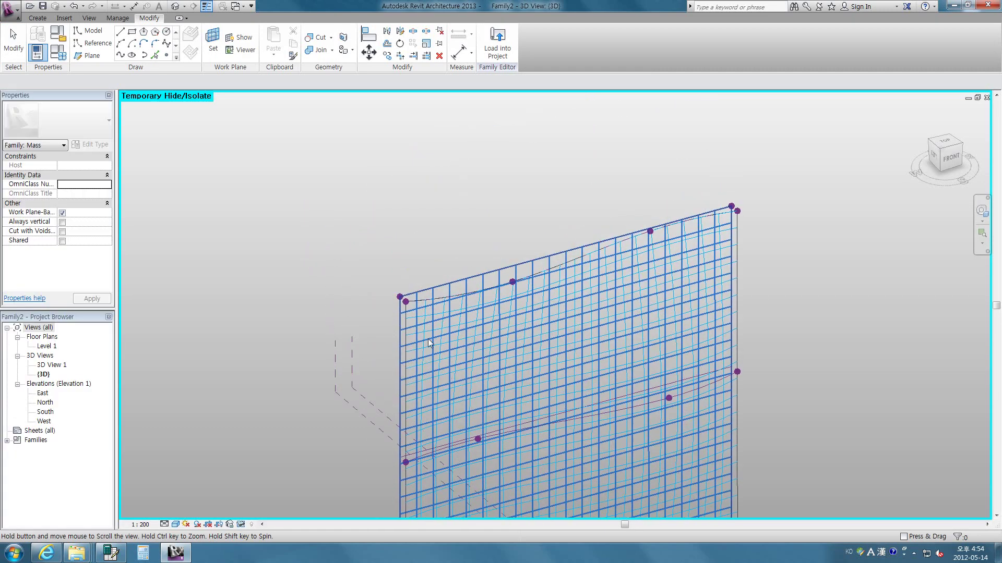
scroll(436, 267, "up", 5)
left_click(446, 223)
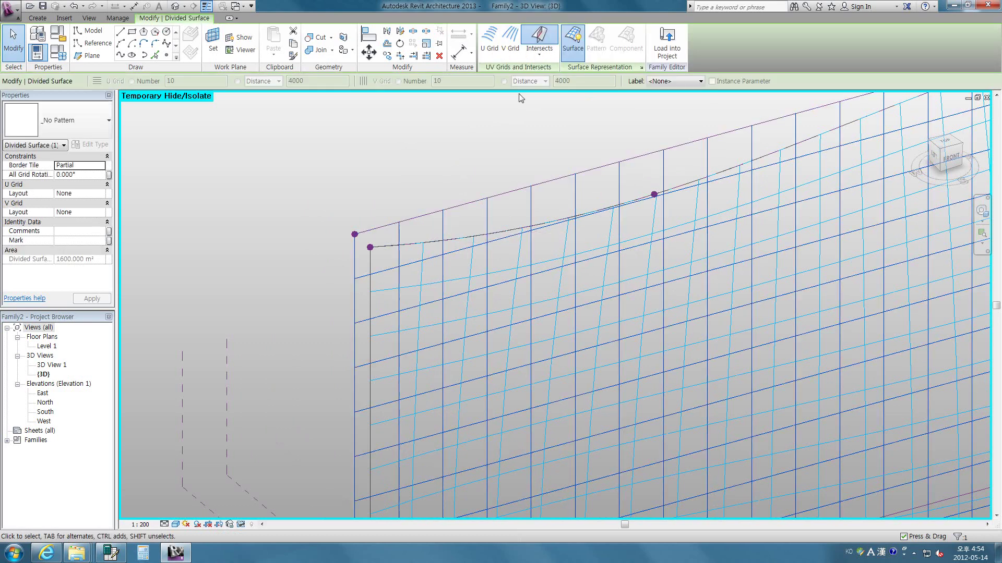
left_click(641, 68)
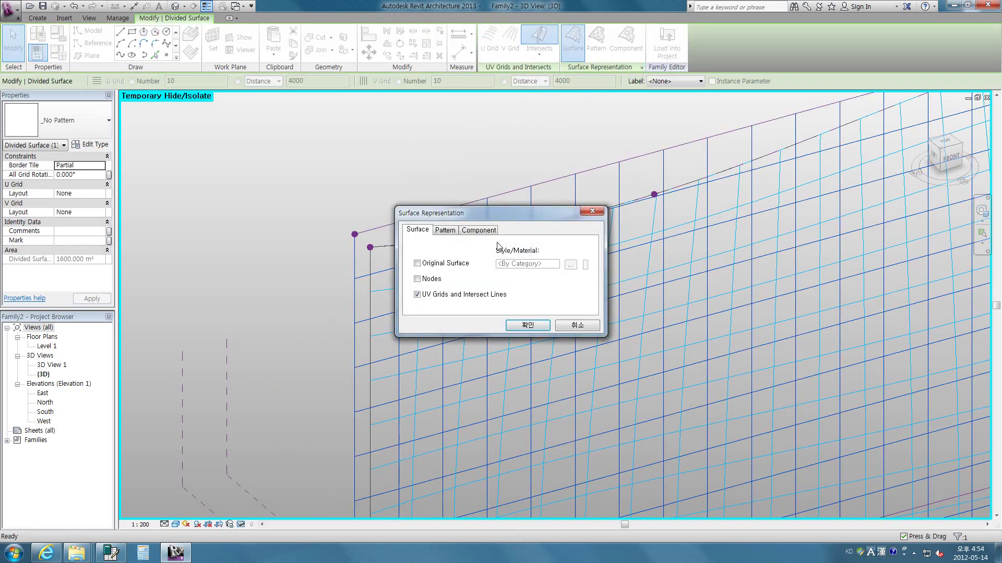
left_click(418, 279)
key("Return")
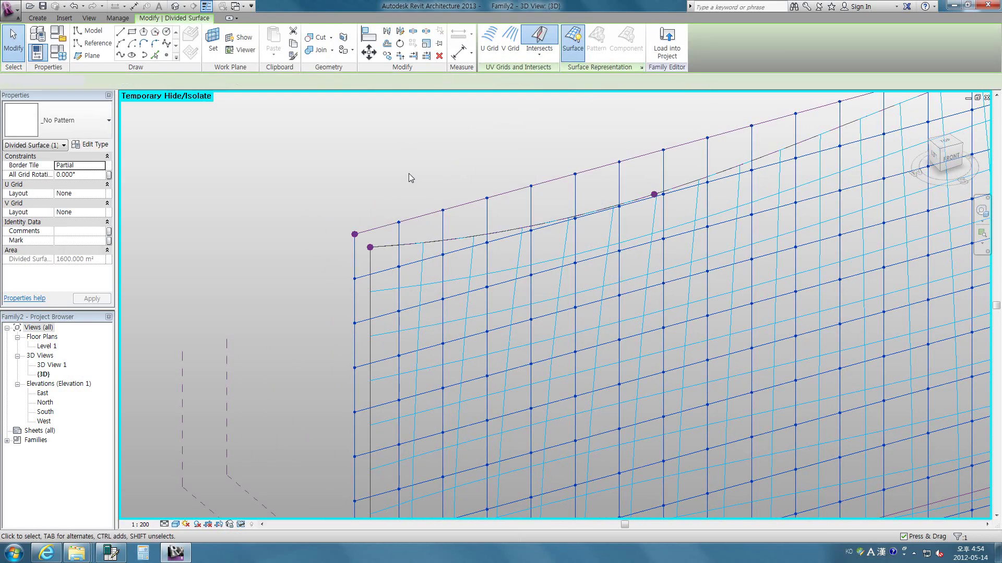
left_click(409, 174)
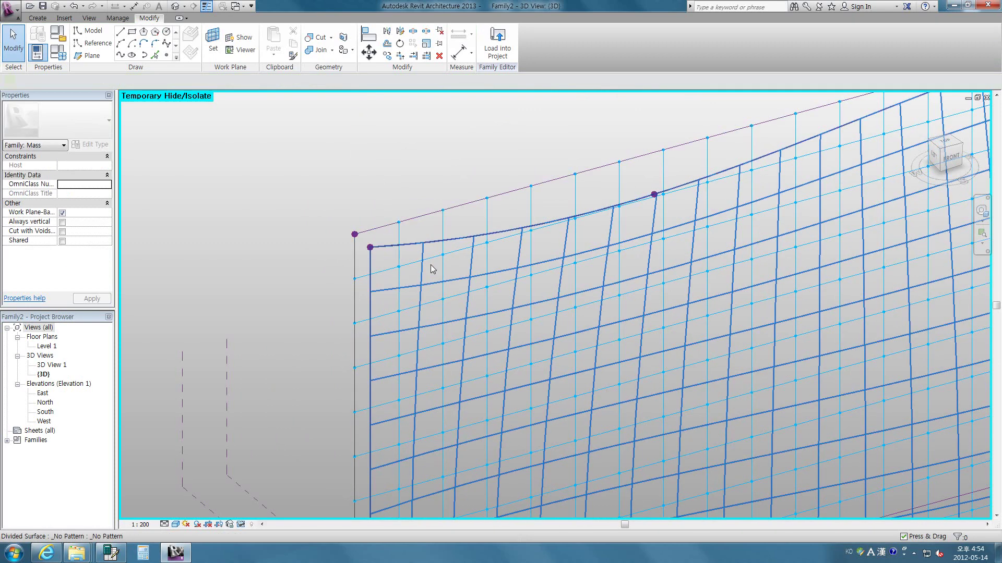
Turn on Nodes display for the second divided-surface grid as well
left_click(432, 269)
left_click(641, 68)
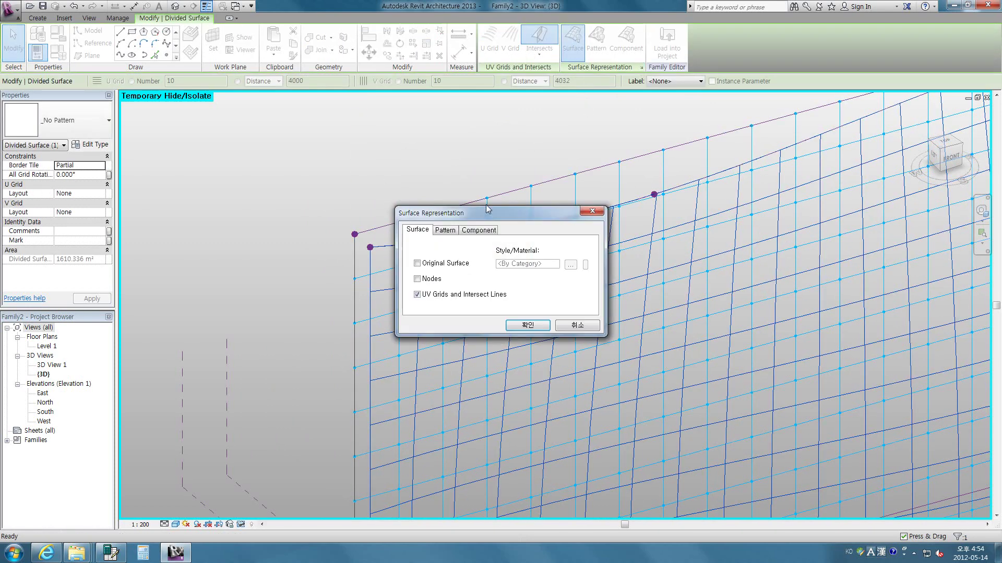
left_click(417, 279)
left_click(528, 325)
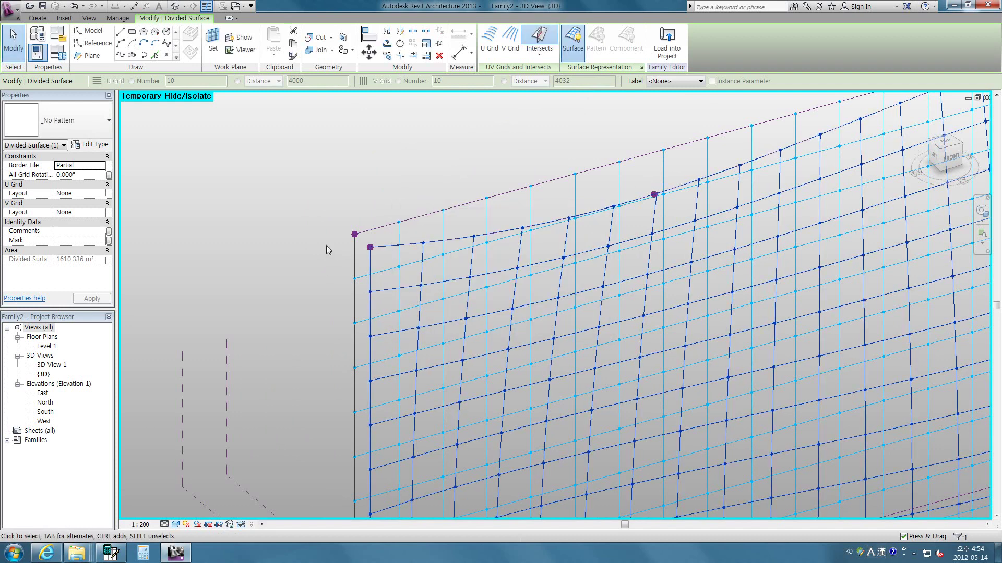
left_click(326, 245)
Start placing Family1 and pin its first adaptive points to the top-left grid nodes
left_click(36, 18)
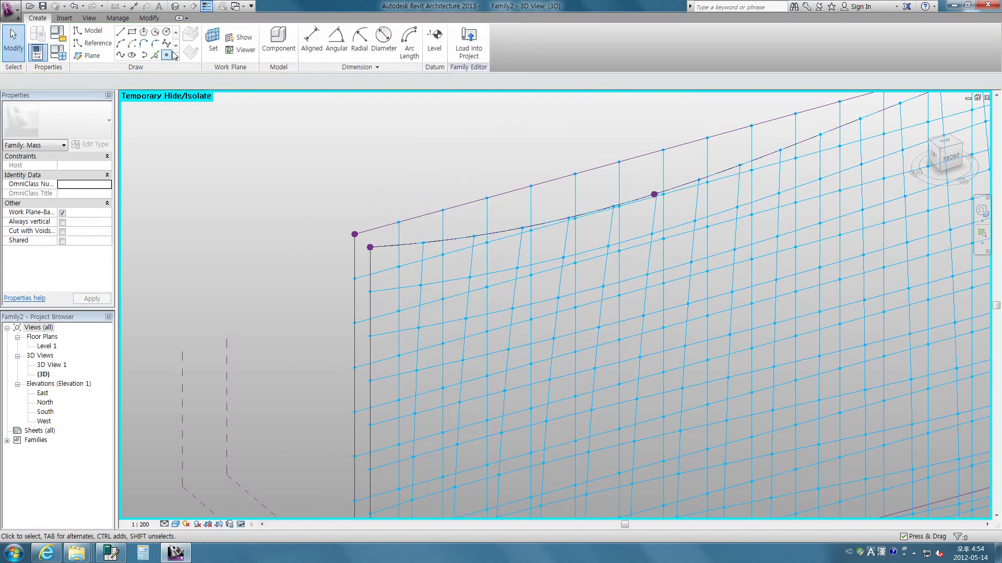
left_click(278, 42)
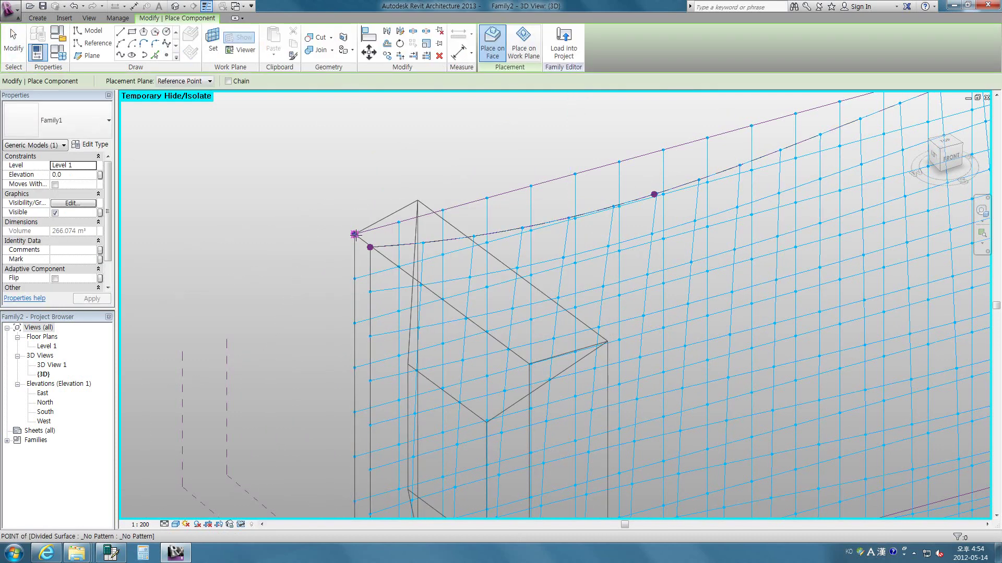
left_click(354, 234)
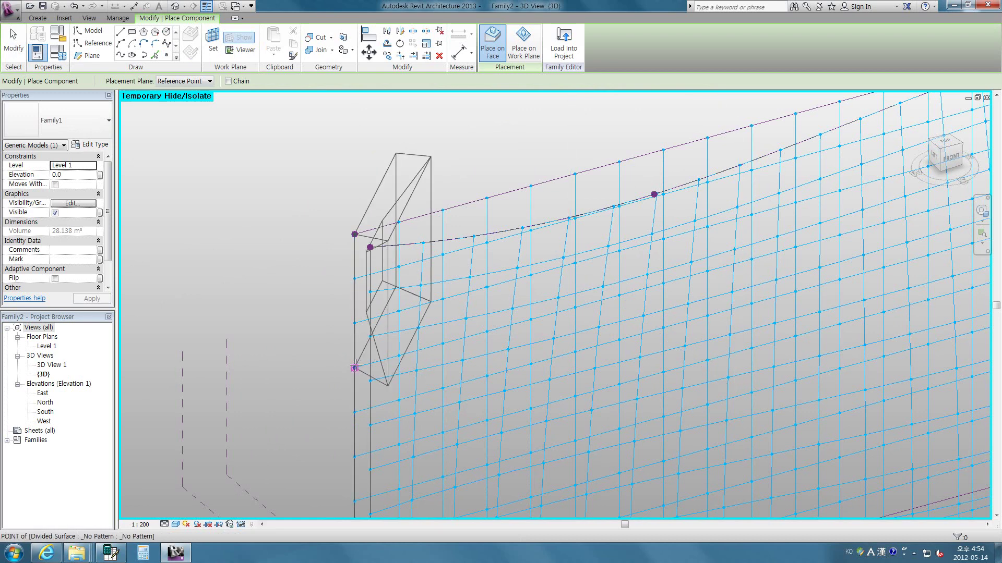
left_click(487, 331)
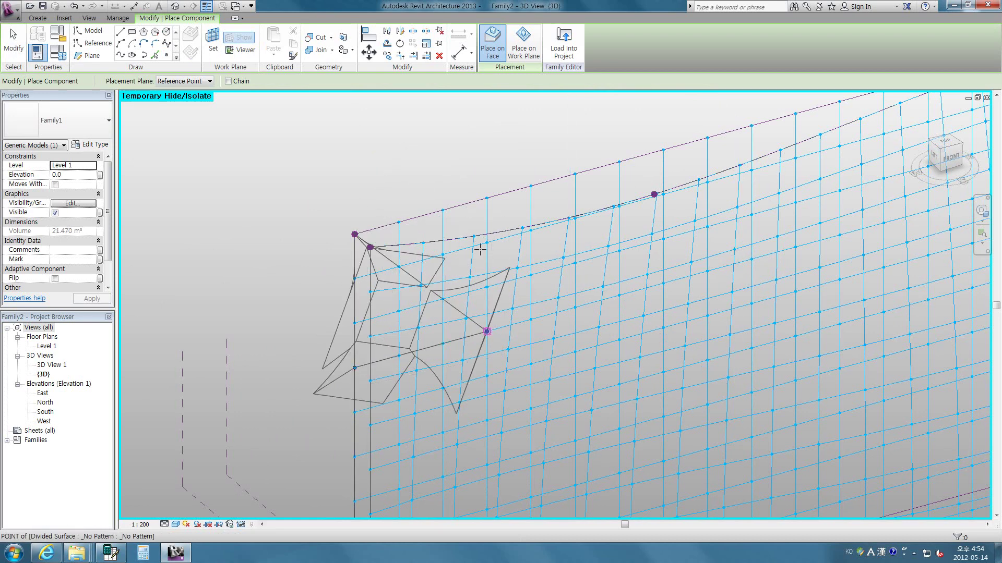
left_click(487, 198)
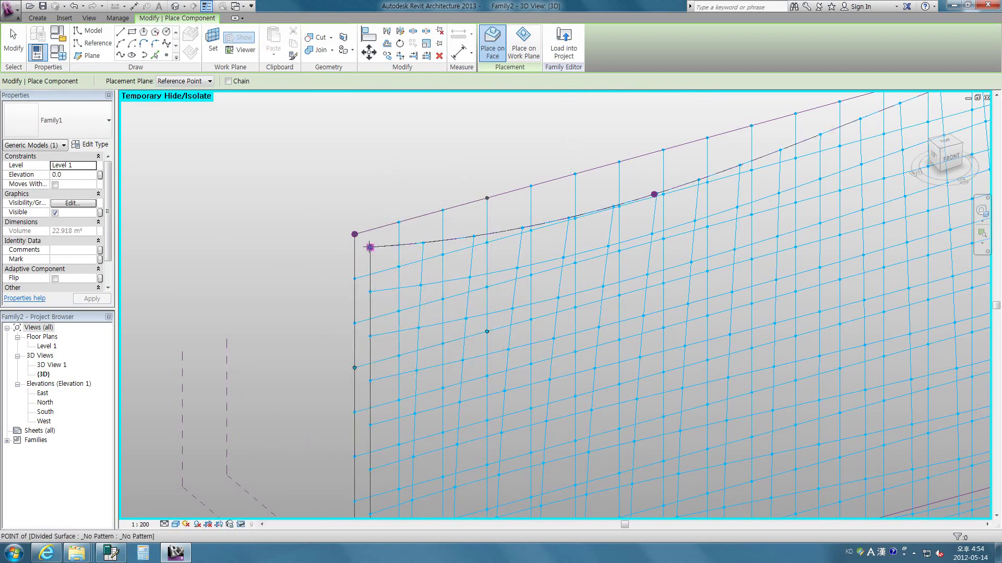
left_click(370, 247)
left_click(509, 349)
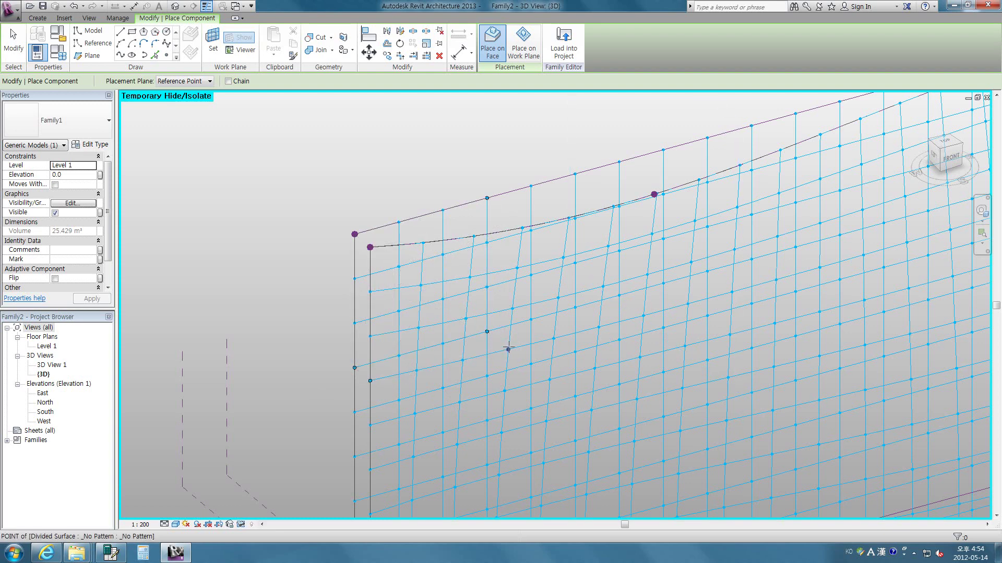
Pin the remaining adaptive points to finish the Family1 open-frame panel
left_click(521, 228)
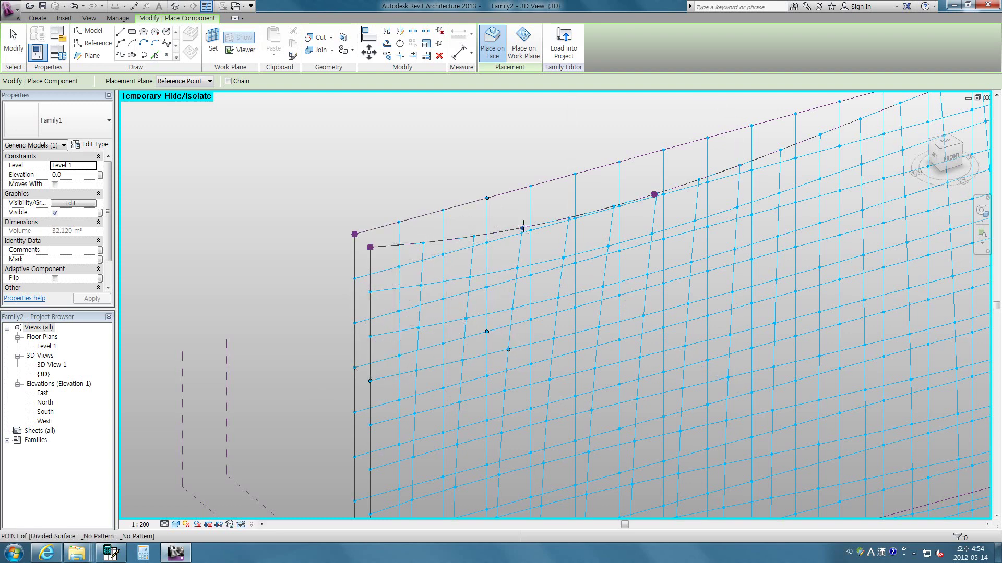
left_click(399, 266)
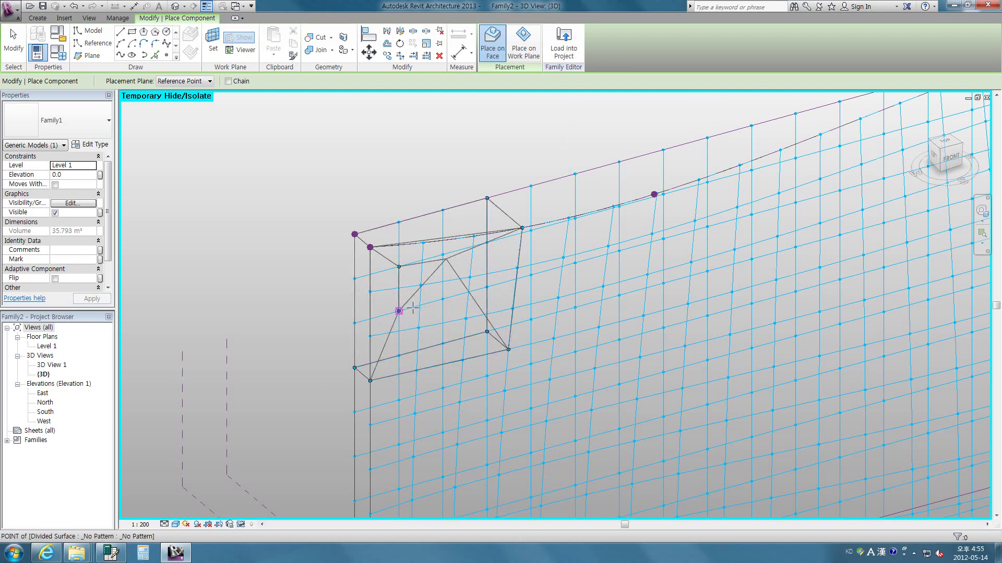
left_click(399, 311)
left_click(442, 299)
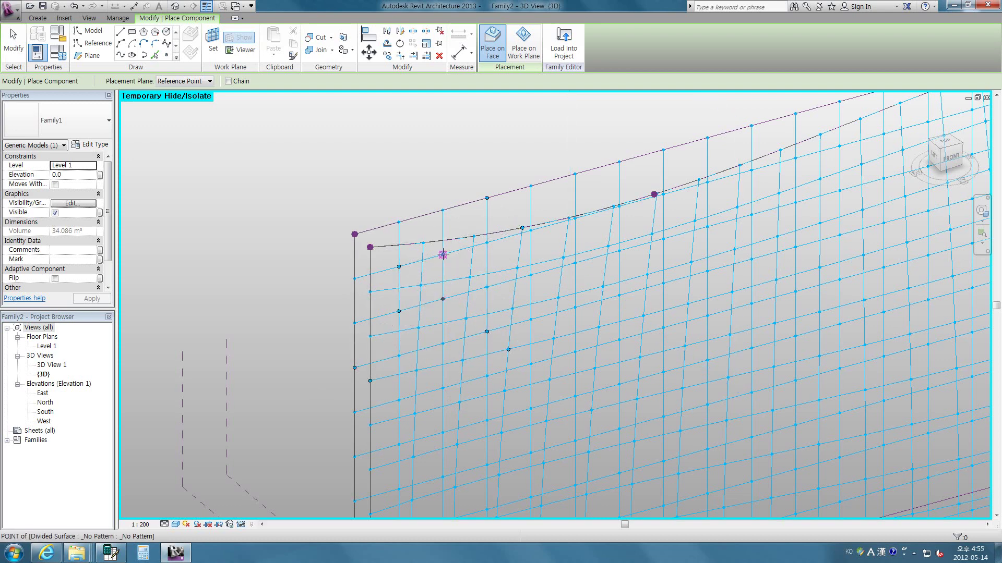
left_click(442, 254)
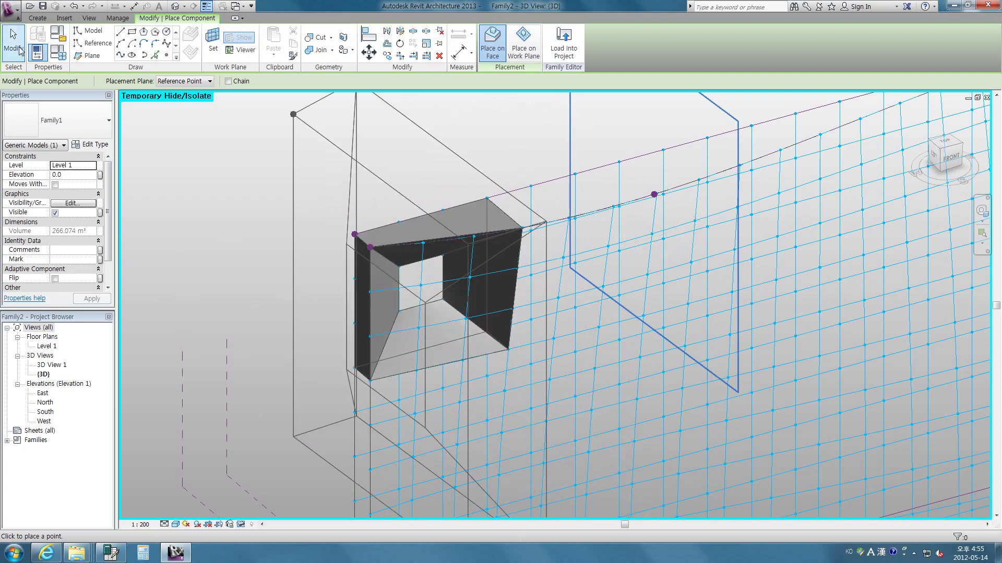
left_click(20, 50)
left_click(548, 253)
Select the placed Family1 panel and repeat it into a grid of framed openings
scroll(548, 253, "down", 3)
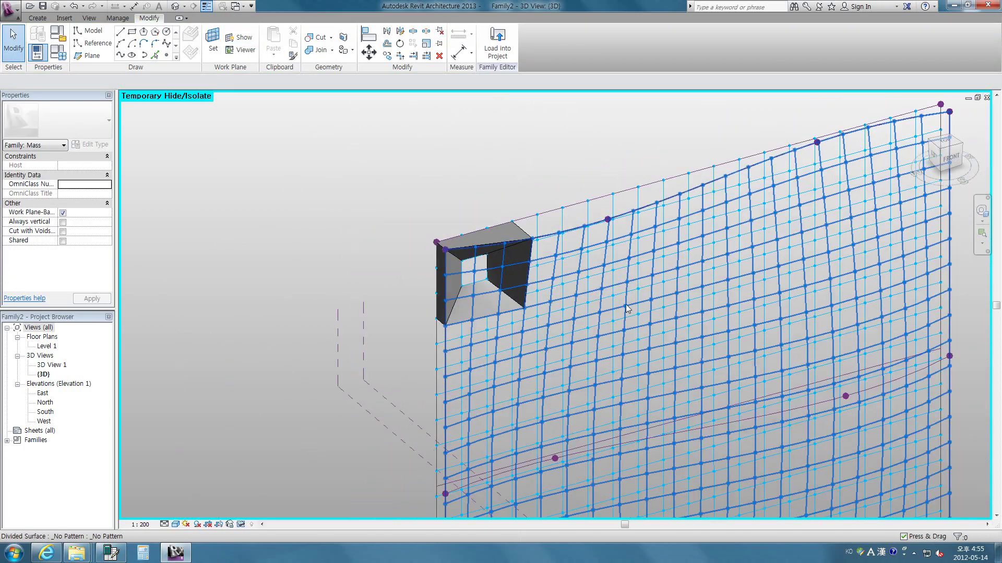
mouse_move(627, 308)
middle_mouse_down("shift")
mouse_move(421, 193)
mouse_move(402, 272)
mouse_move(642, 270)
mouse_move(694, 323)
middle_mouse_up("shift")
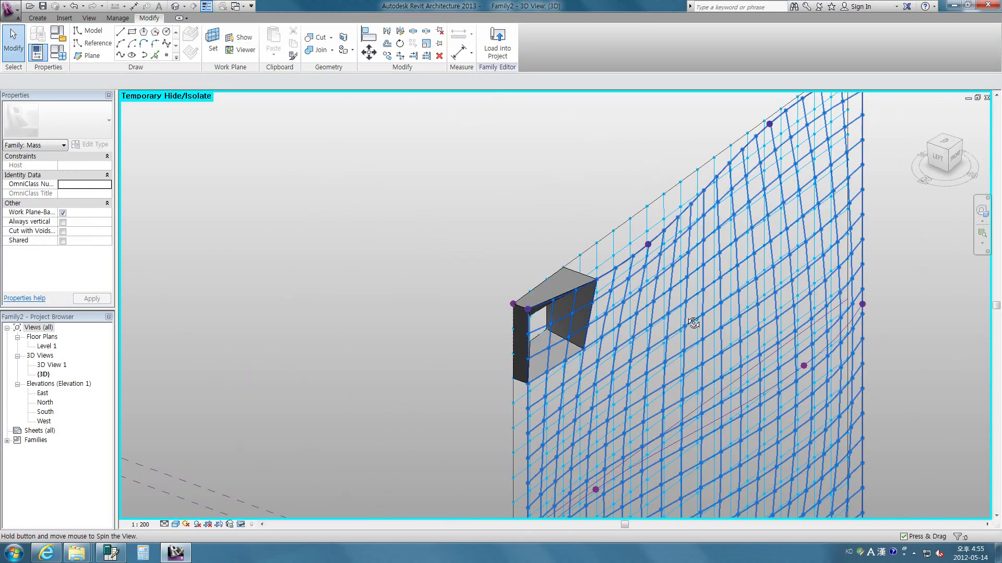
left_click(583, 277)
mouse_move(582, 281)
middle_mouse_down()
mouse_move(519, 235)
mouse_move(412, 105)
middle_mouse_up()
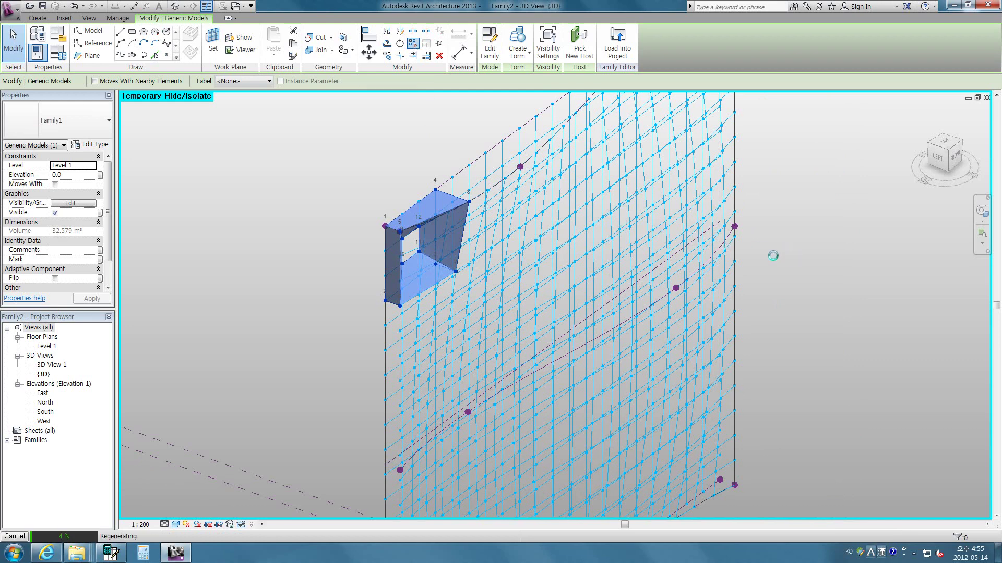
left_click(774, 255)
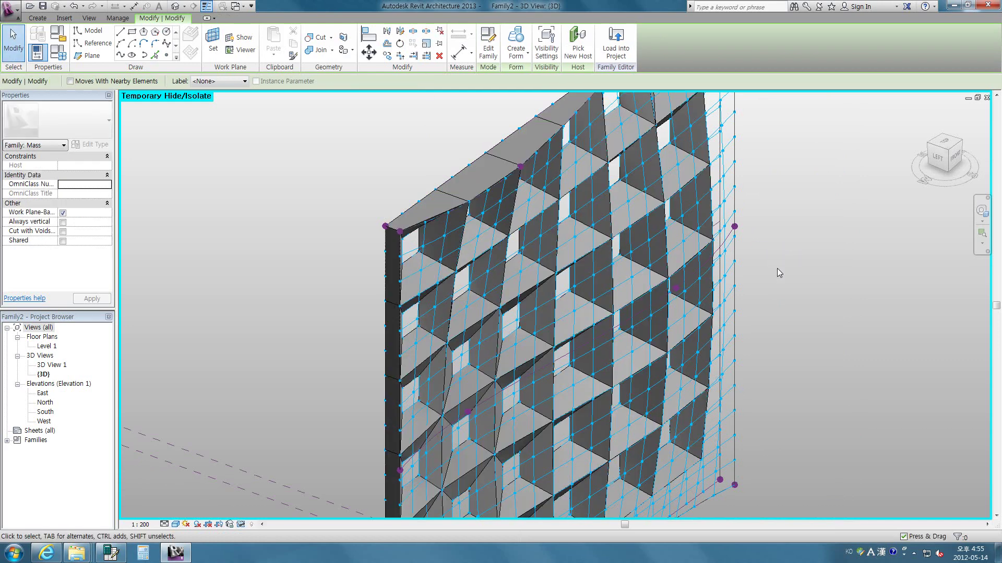
mouse_move(778, 268)
middle_mouse_down("shift")
mouse_move(797, 298)
mouse_move(621, 172)
mouse_move(865, 241)
mouse_move(677, 186)
mouse_move(810, 263)
mouse_move(351, 253)
mouse_move(885, 273)
mouse_move(528, 231)
middle_mouse_up("shift")
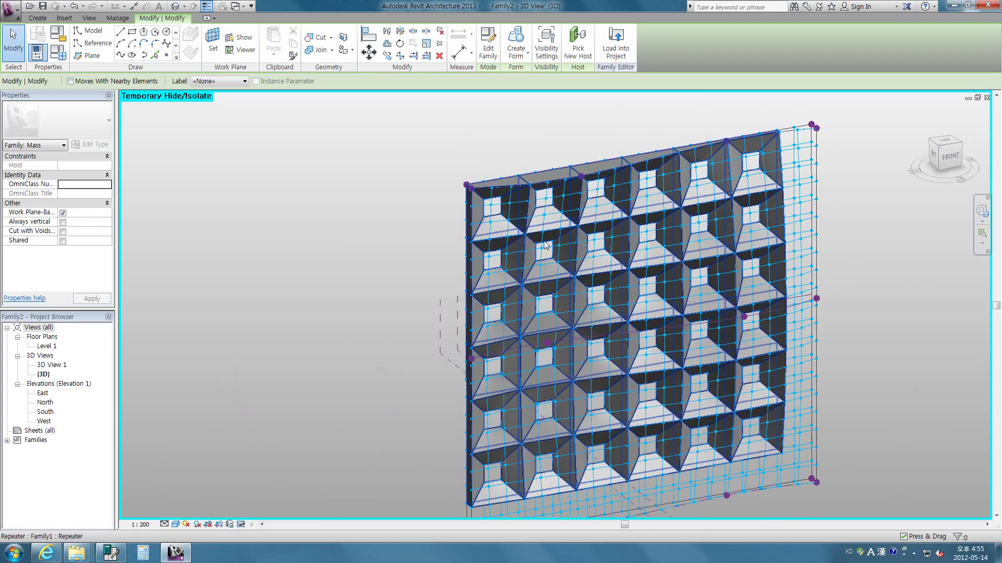
scroll(528, 231, "up", 4)
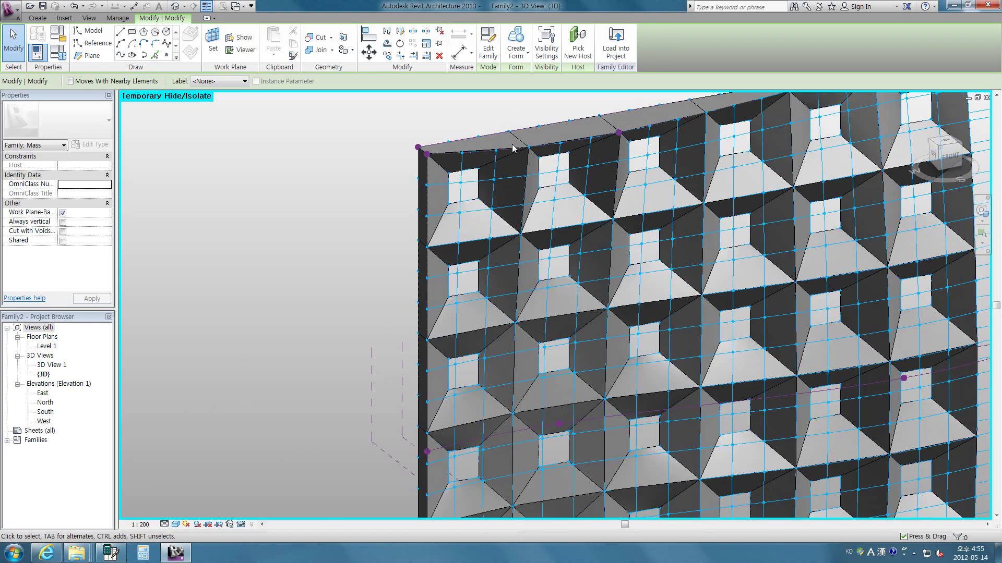
Undo the repeat and delete the single placed panel
key("ctrl+z")
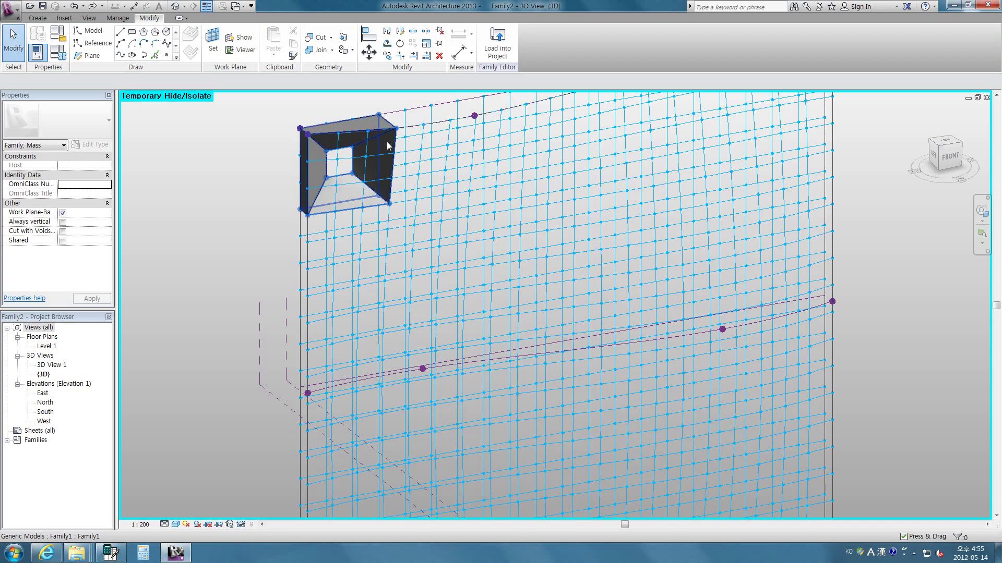
left_click(389, 146)
key("Delete")
middle_click_drag(388, 145, 547, 208)
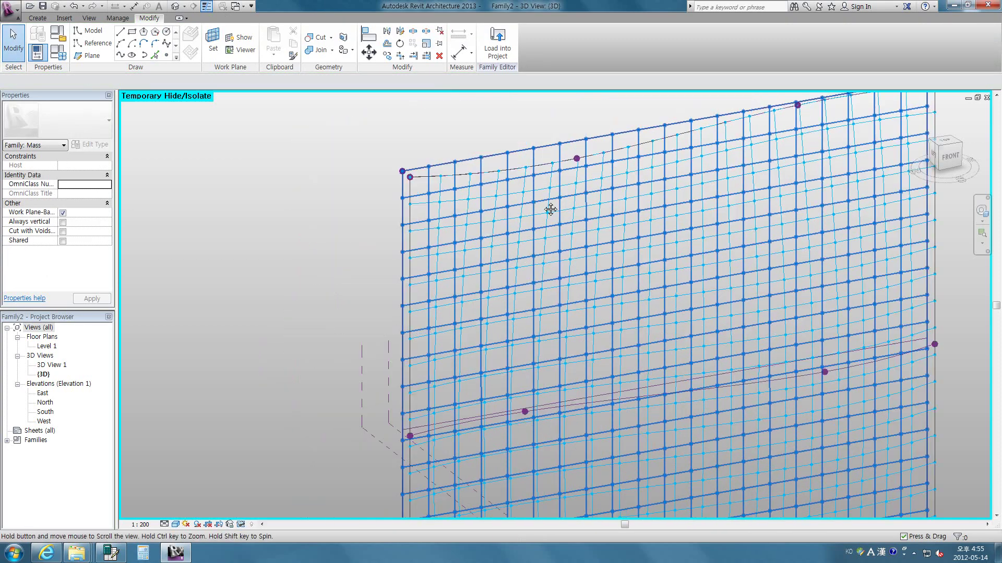
scroll(396, 162, "up", 3)
Restart Family1 placement and set its corner points on the top-left cell's nodes
left_click(38, 18)
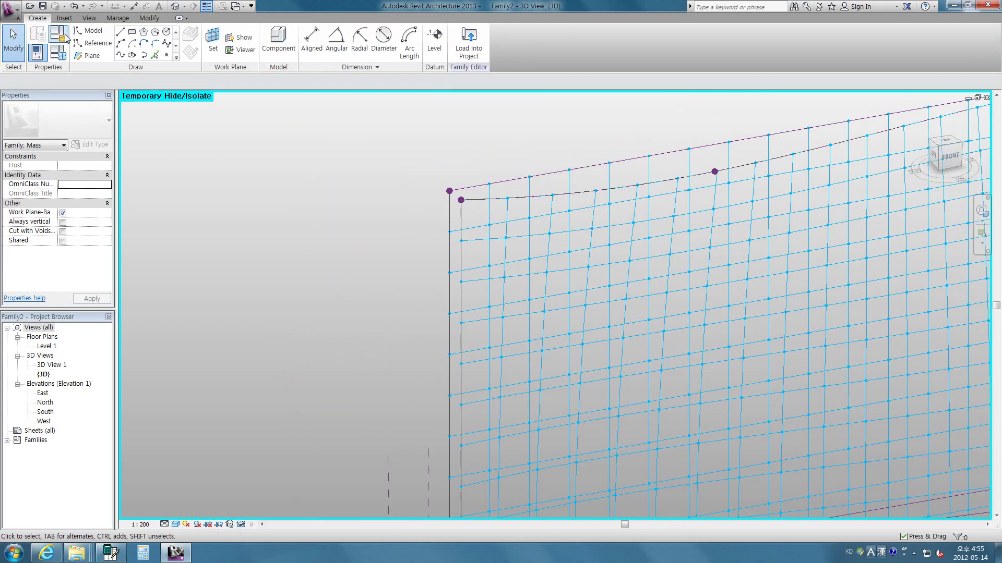
left_click(273, 37)
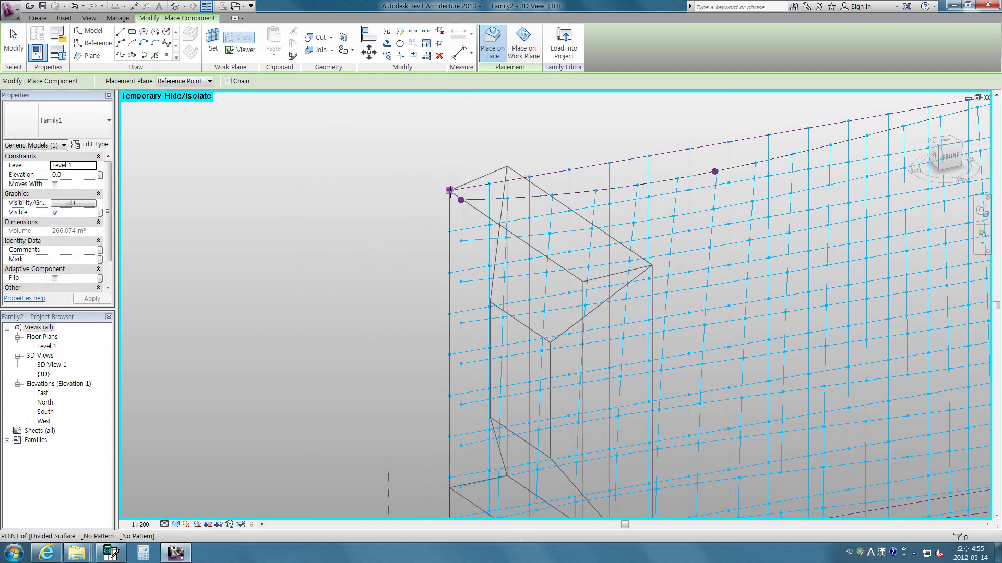
left_click(449, 313)
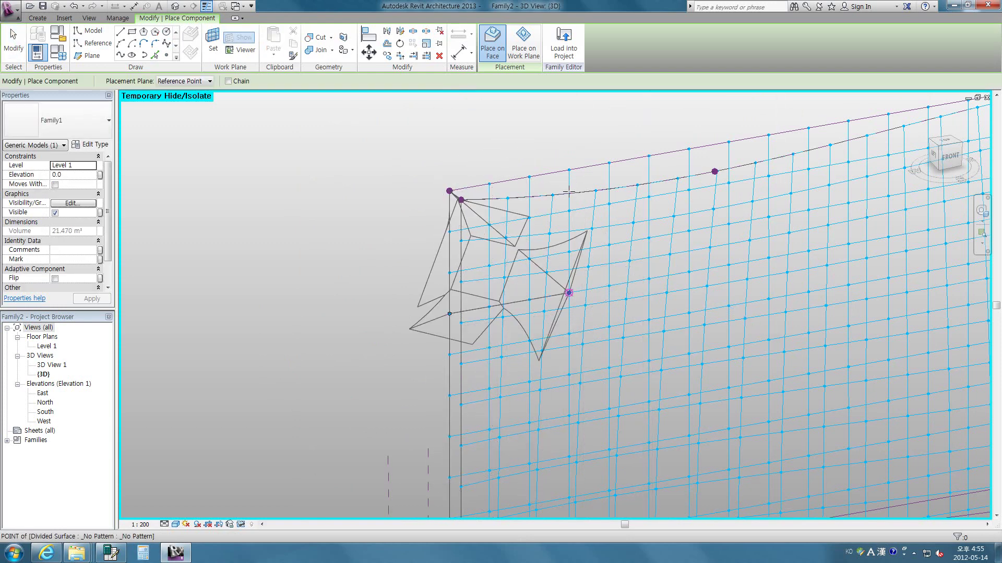
left_click(569, 293)
left_click(569, 169)
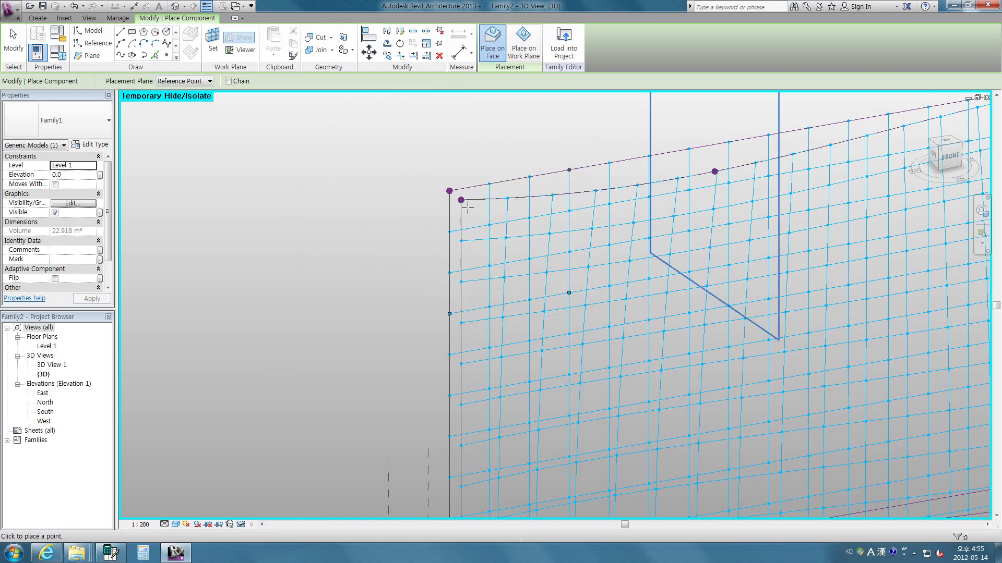
left_click(460, 323)
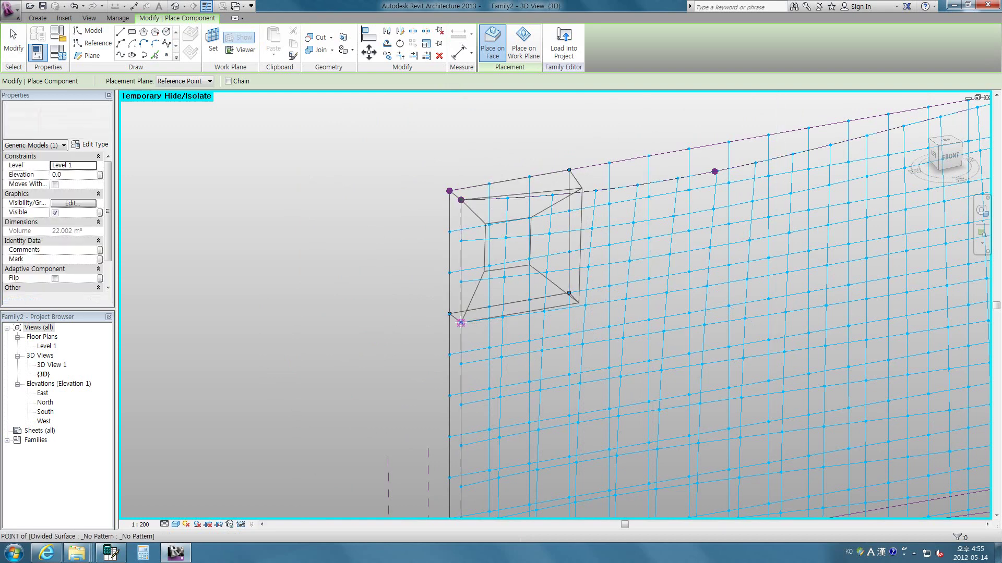
left_click(585, 306)
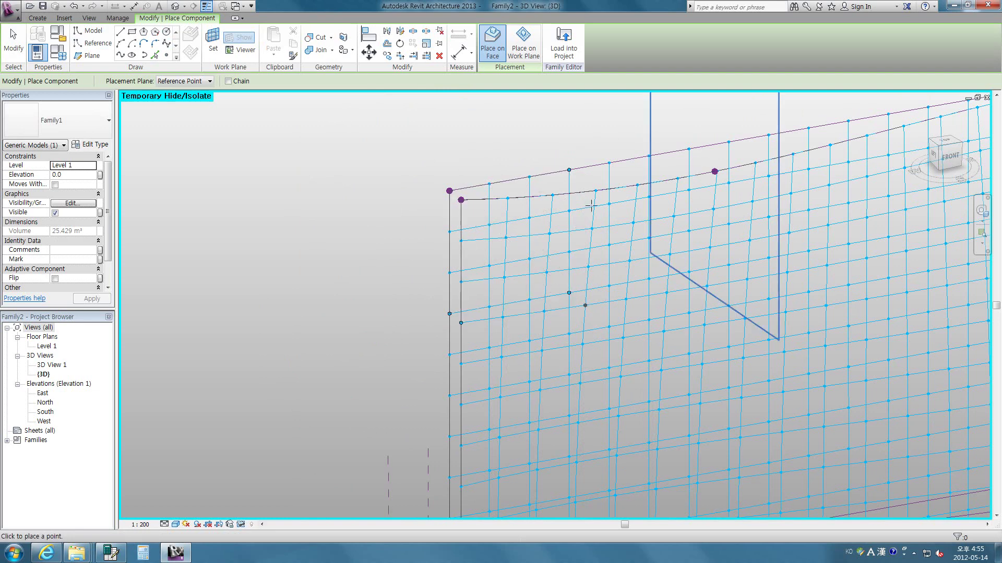
Place the remaining inner points to complete the twisted panel
left_click(595, 190)
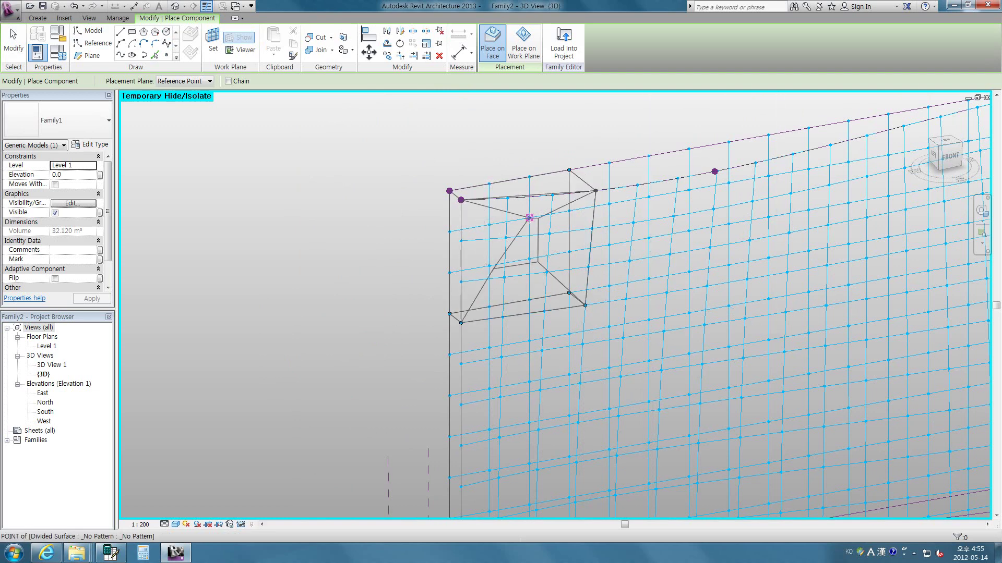
left_click(529, 217)
left_click(489, 225)
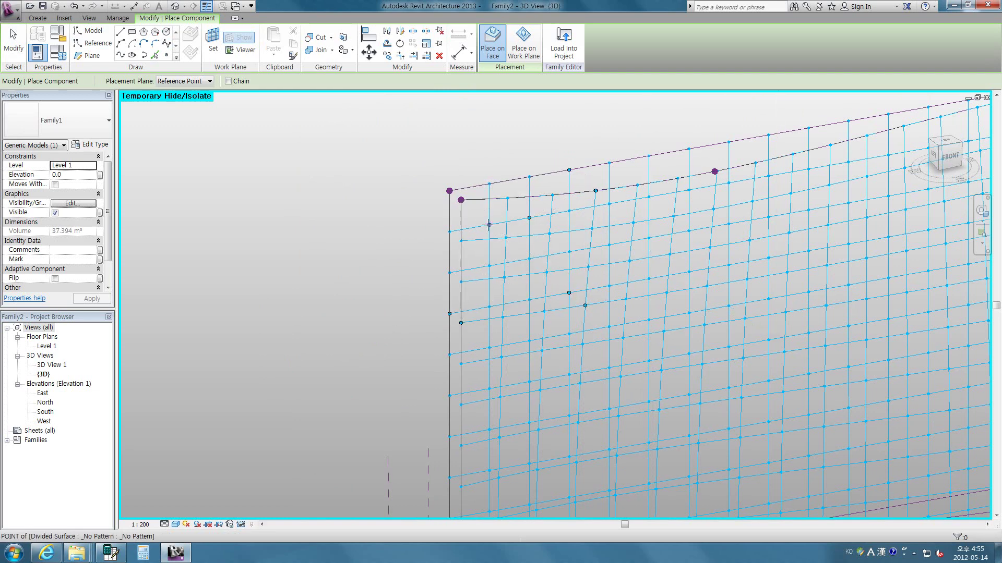
left_click(489, 266)
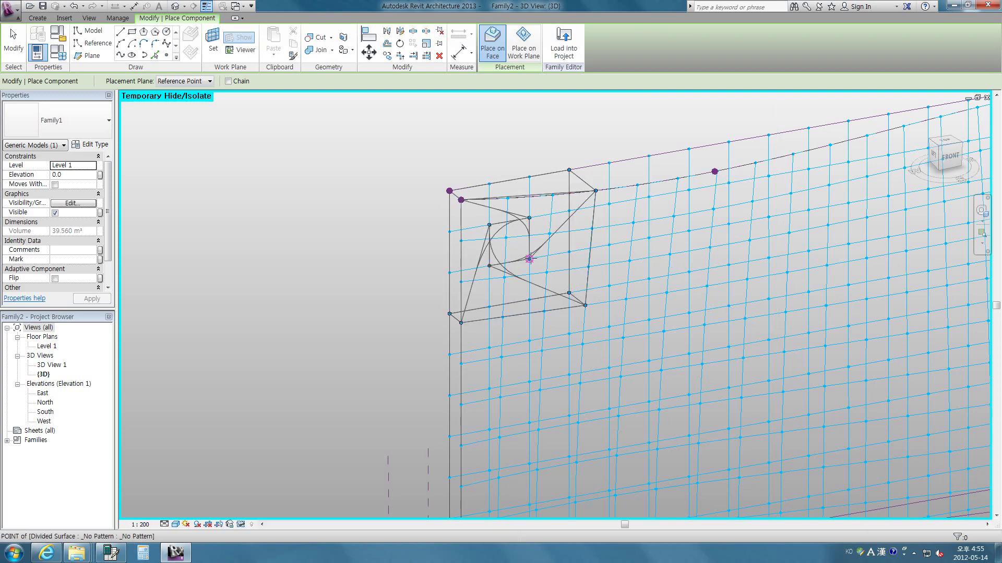
left_click(529, 259)
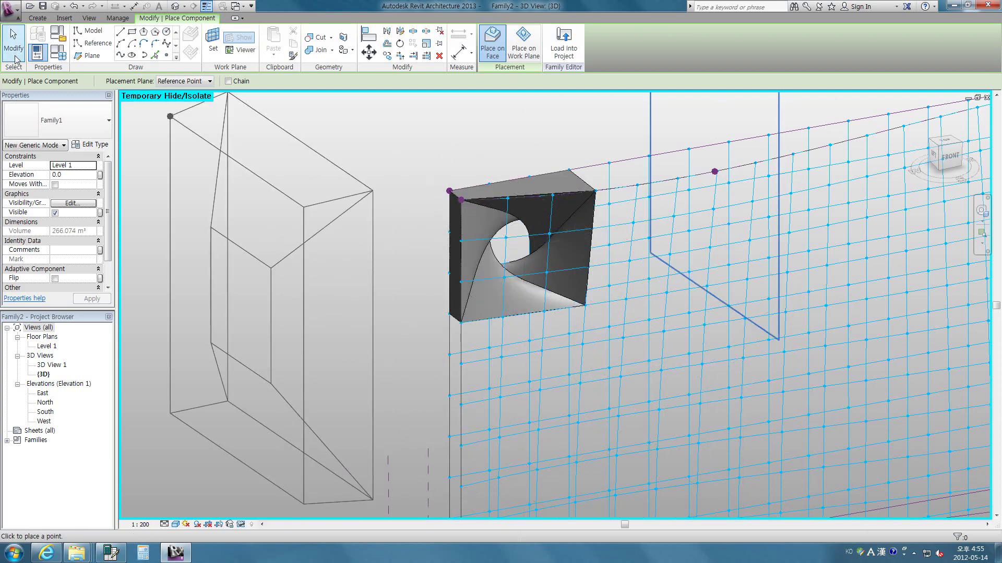
key("Escape")
mouse_move(518, 302)
middle_mouse_down("shift")
mouse_move(707, 374)
mouse_move(508, 335)
mouse_move(746, 340)
mouse_move(585, 231)
middle_mouse_up("shift")
key("Escape")
left_click(587, 221)
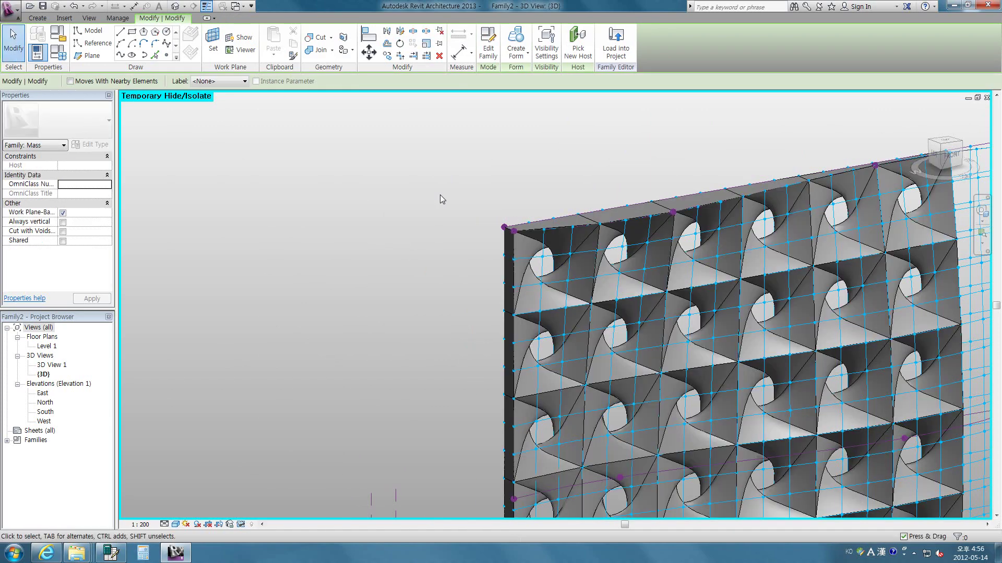
mouse_move(440, 196)
middle_mouse_down("shift")
mouse_move(368, 208)
mouse_move(262, 141)
mouse_move(362, 115)
mouse_move(536, 145)
mouse_move(496, 210)
mouse_move(402, 236)
middle_mouse_up("shift")
scroll(402, 236, "up", 3)
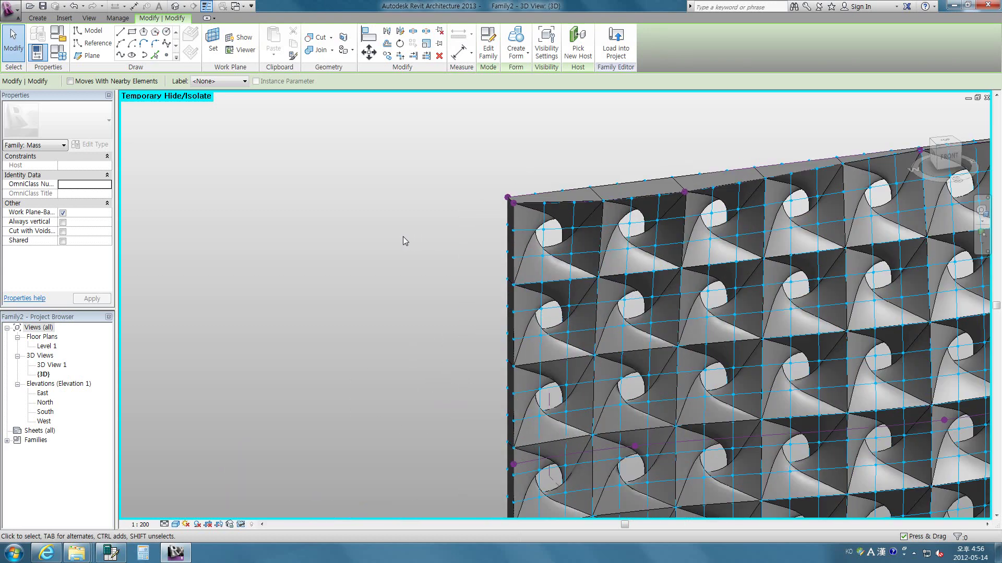
scroll(404, 236, "up", 2)
key("ctrl+z")
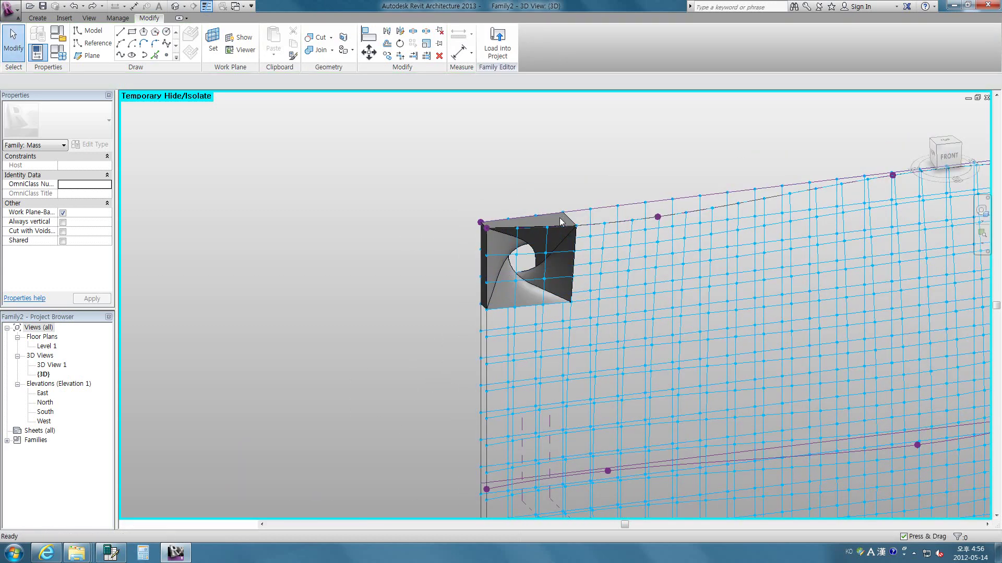
Undo the twisted panel and begin a new panel on the top-left cell's edge nodes
key("ctrl+z")
left_click(42, 18)
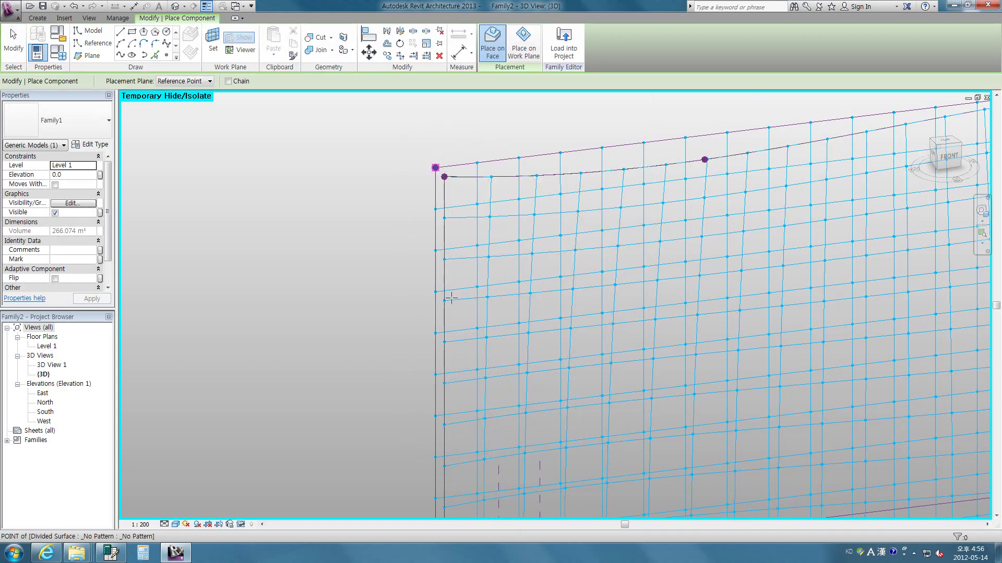
left_click(436, 334)
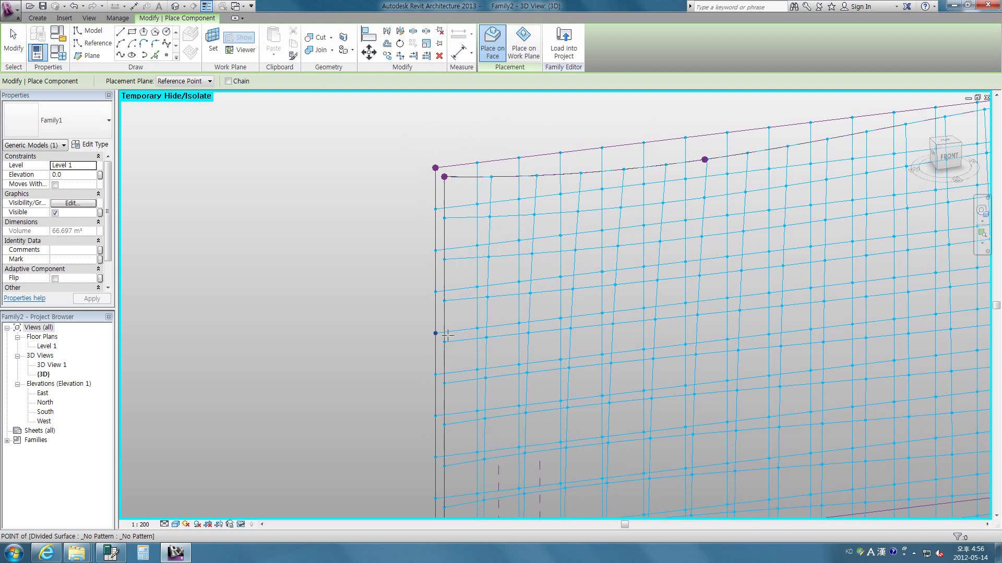
left_click(602, 313)
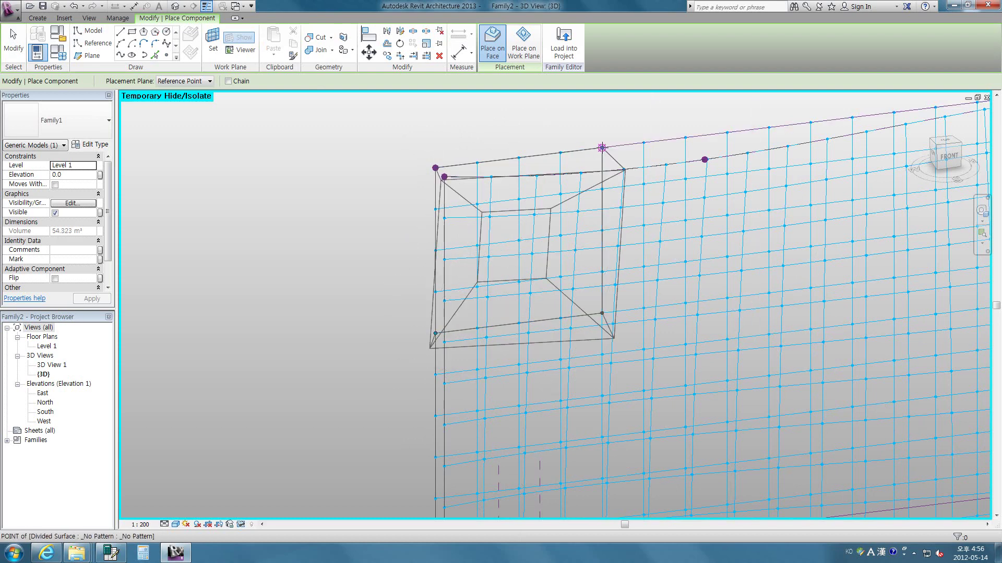
left_click(601, 147)
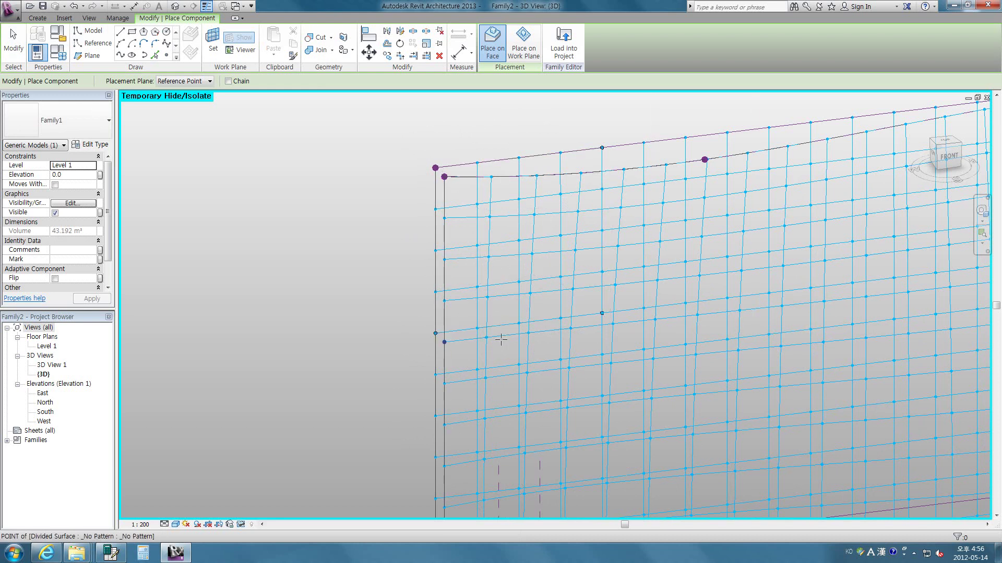
Complete the plain square frame panel's remaining adaptive points, then select it for removal
left_click(613, 324)
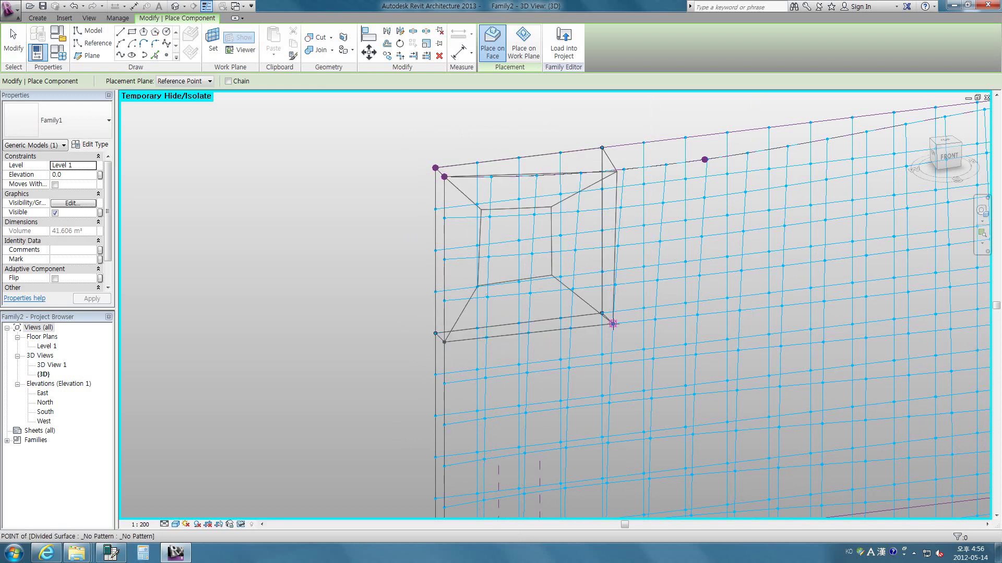
left_click(624, 168)
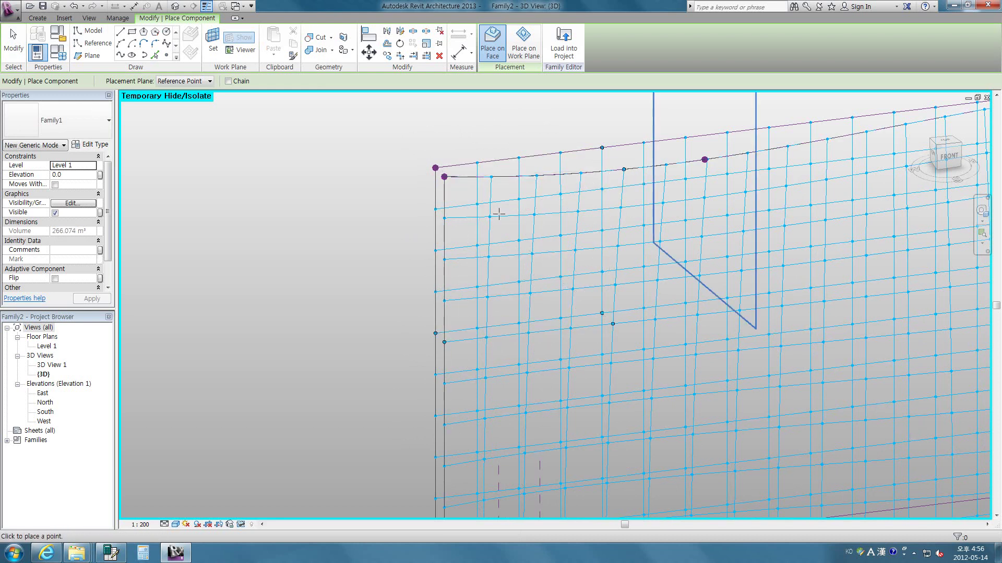
left_click(477, 204)
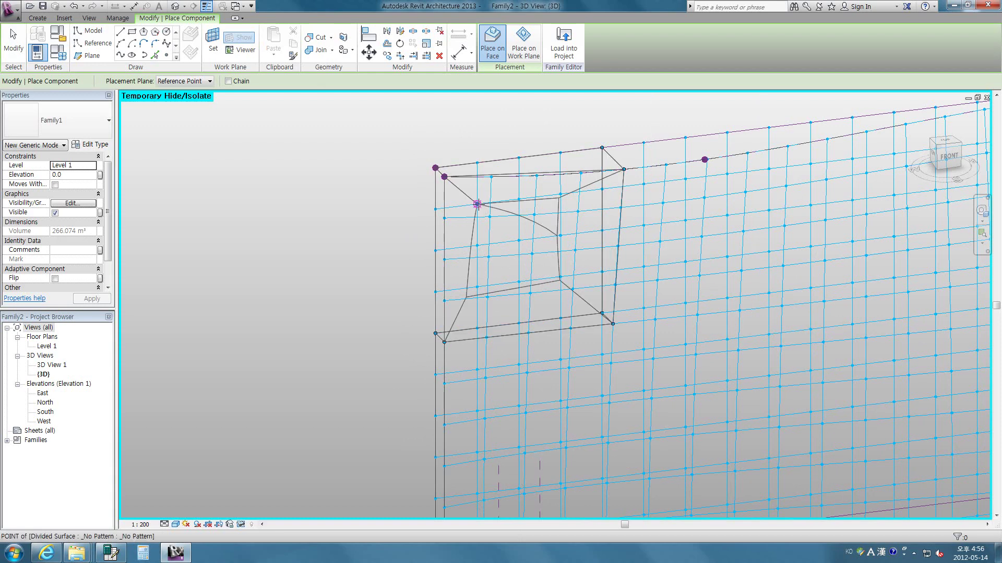
left_click(477, 287)
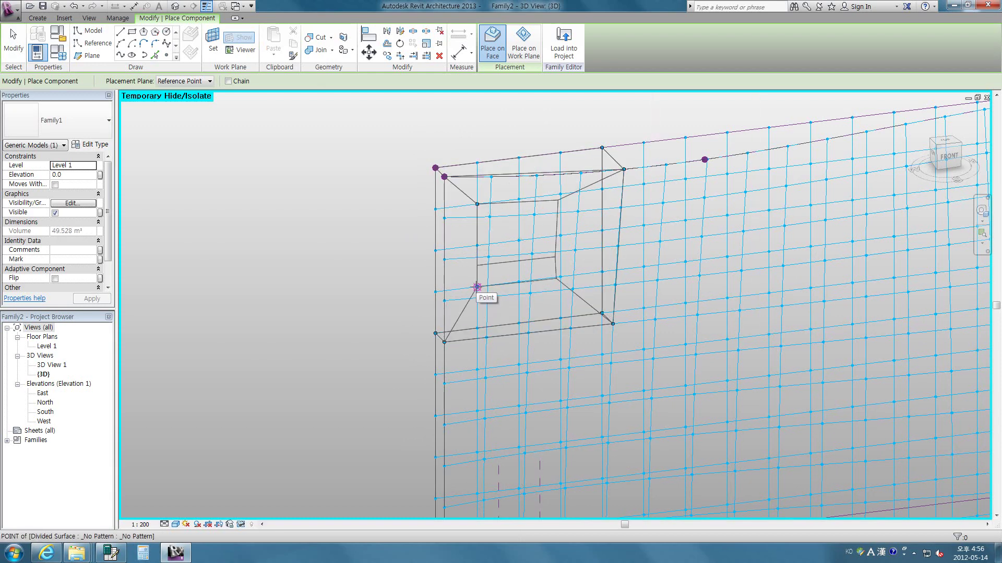
left_click(560, 277)
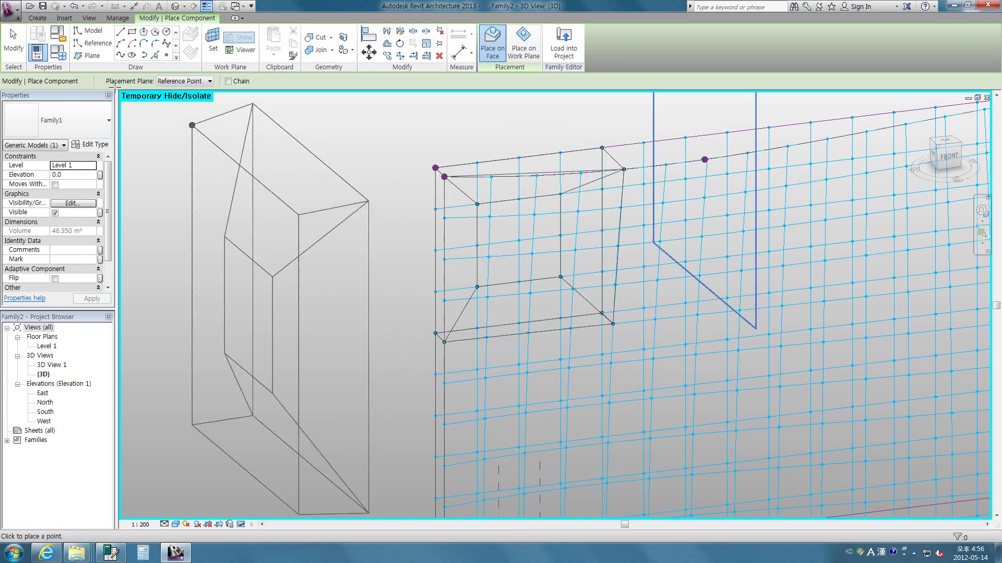
key("Escape")
key("Escape")
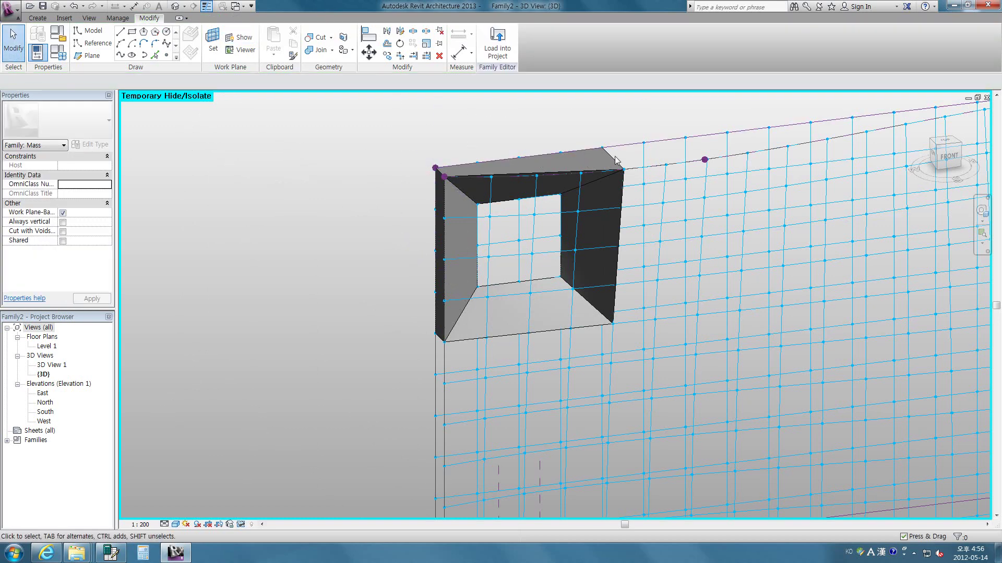
left_click(613, 160)
Delete the plain frame panel and start a new panel on the top-left cell's first nodes
key("Delete")
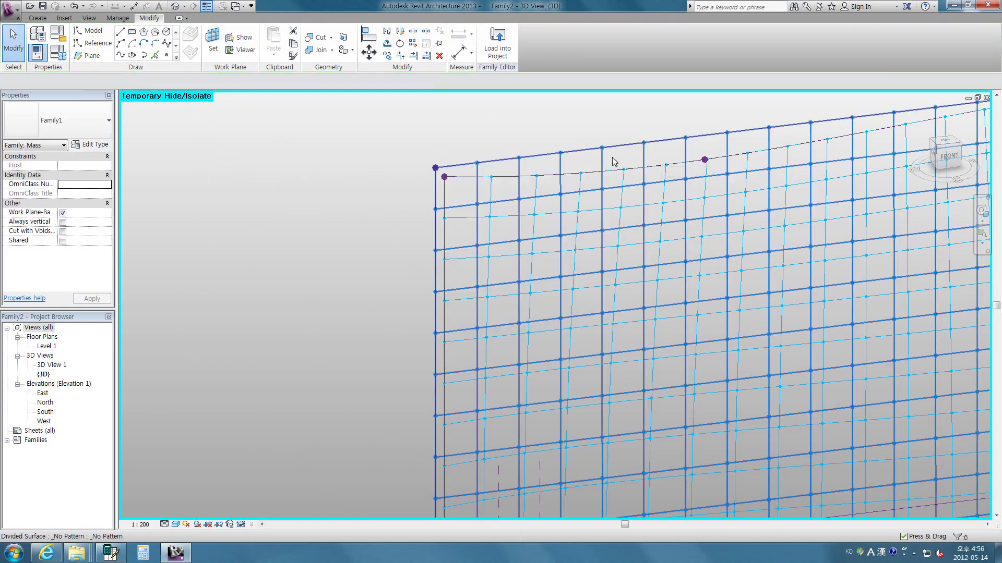
left_click(49, 19)
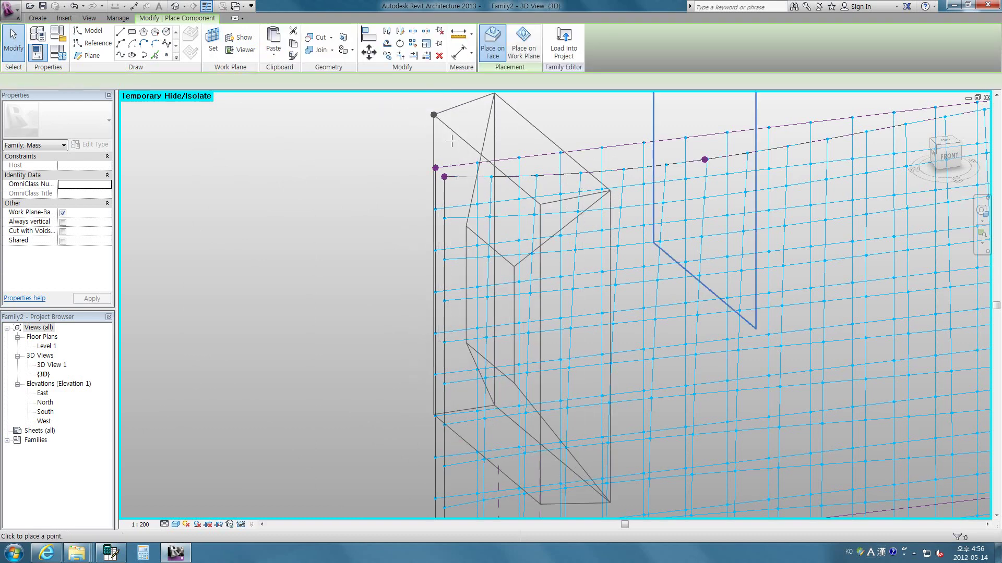
left_click(435, 333)
left_click(602, 313)
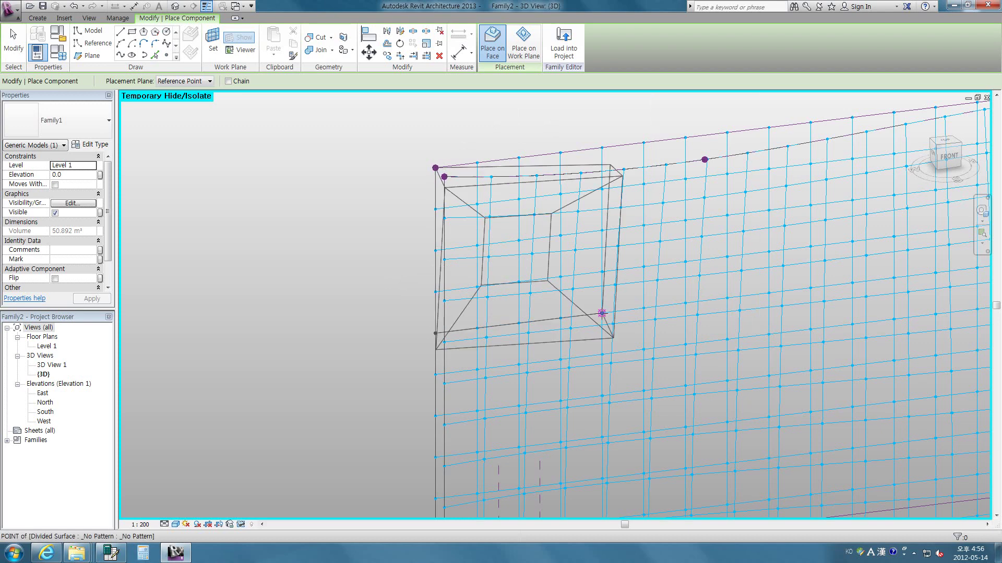
left_click(602, 149)
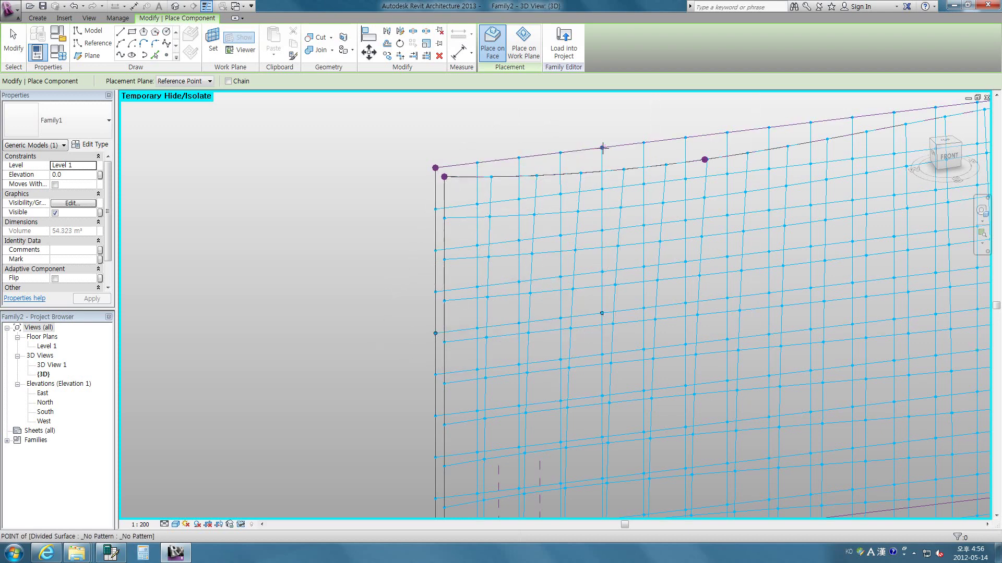
Add the remaining corner and inner twist points to finish the twisted panel
left_click(444, 177)
left_click(445, 341)
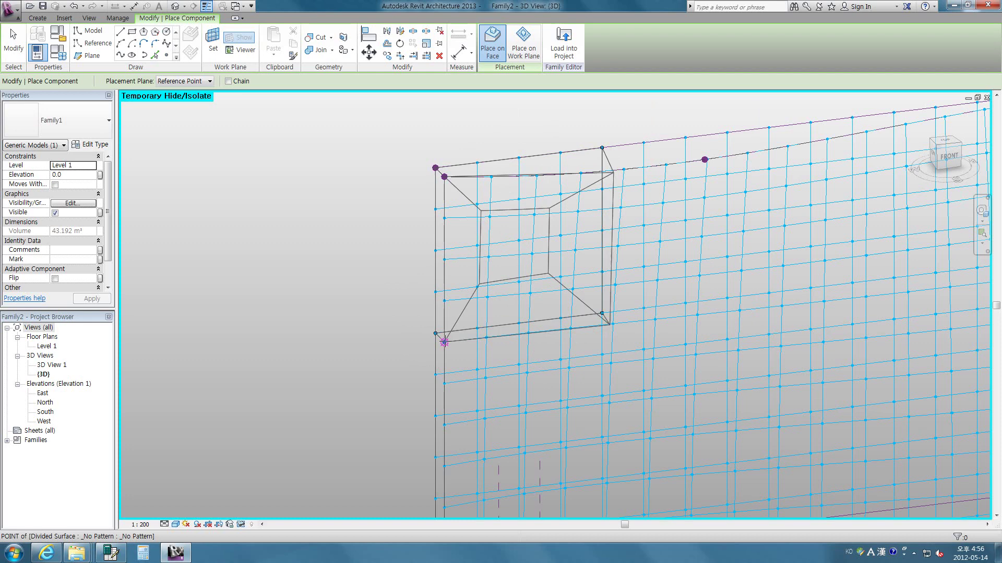
left_click(613, 324)
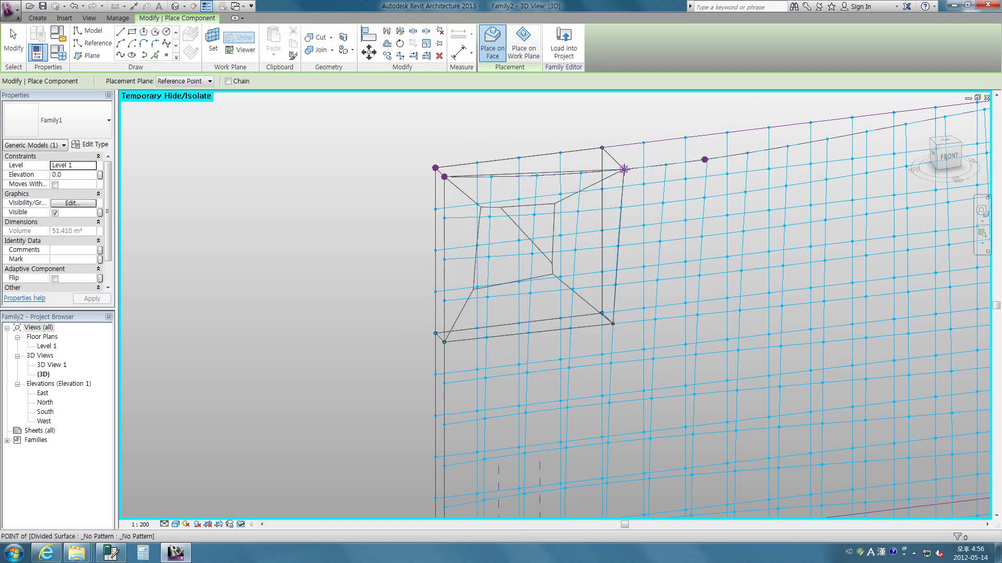
left_click(624, 169)
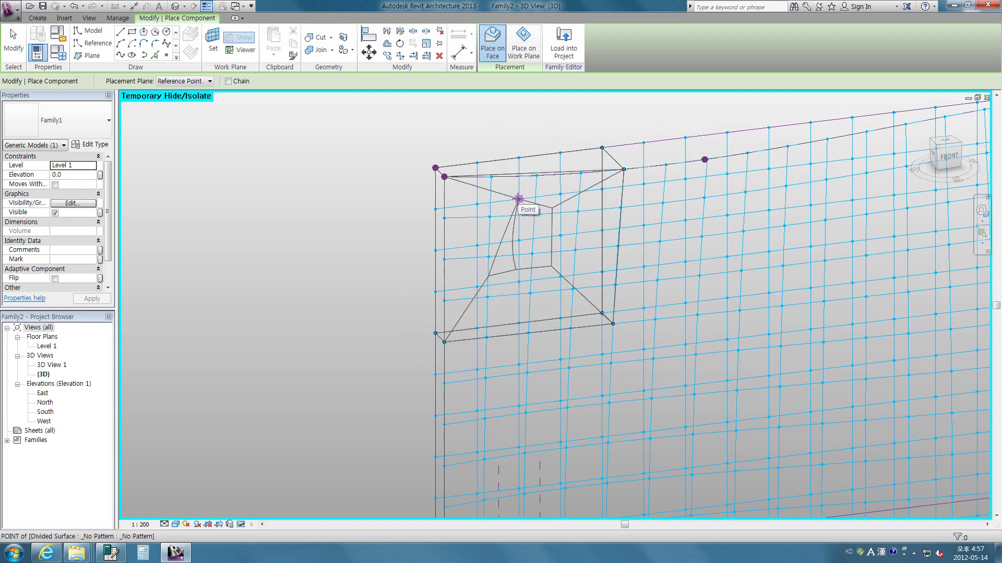
left_click(518, 199)
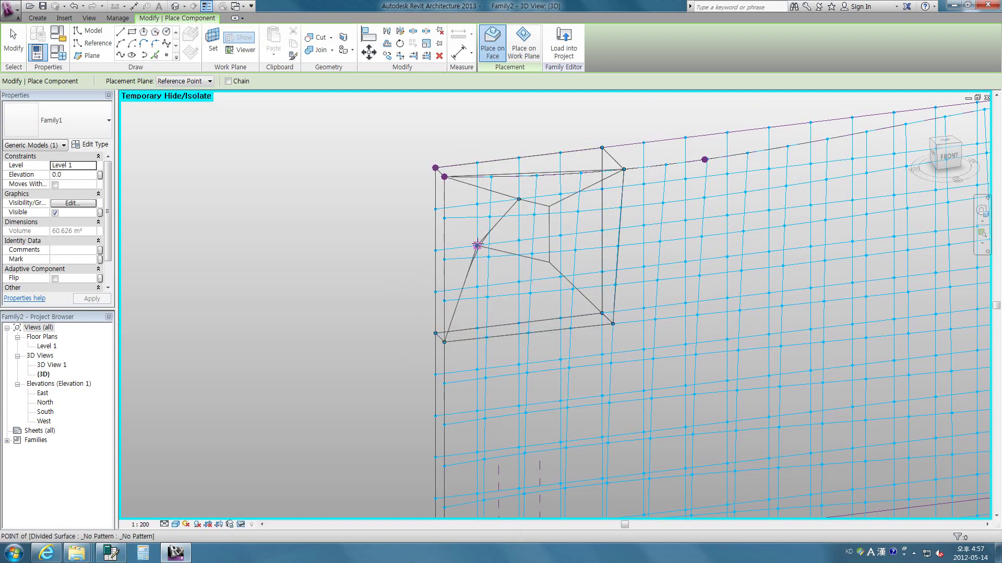
left_click(477, 245)
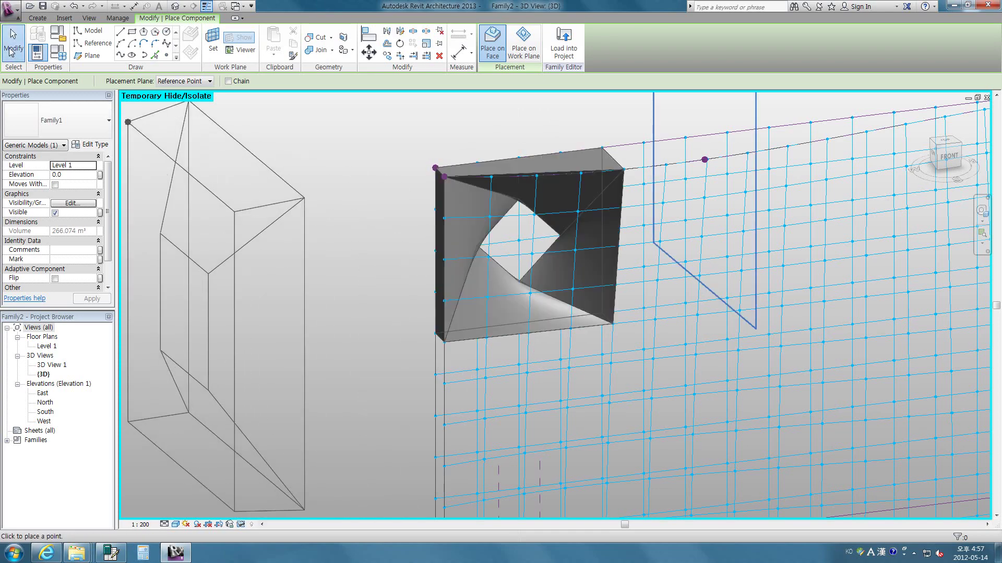
left_click(11, 52)
Select the twisted panel and repeat it across the entire divided surface
middle_click_drag(431, 308, 555, 264, "shift")
scroll(552, 259, "up", 2)
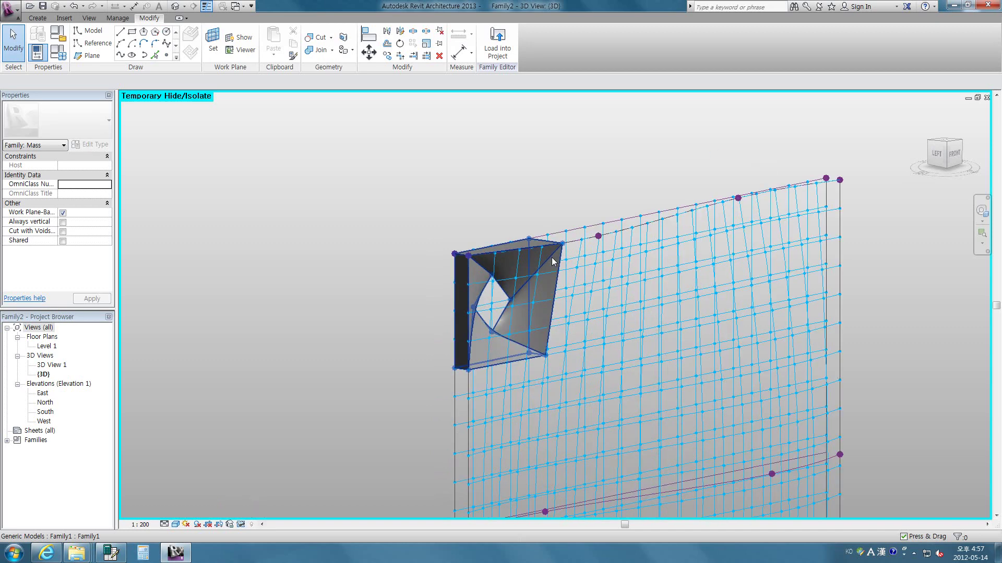
left_click(552, 257)
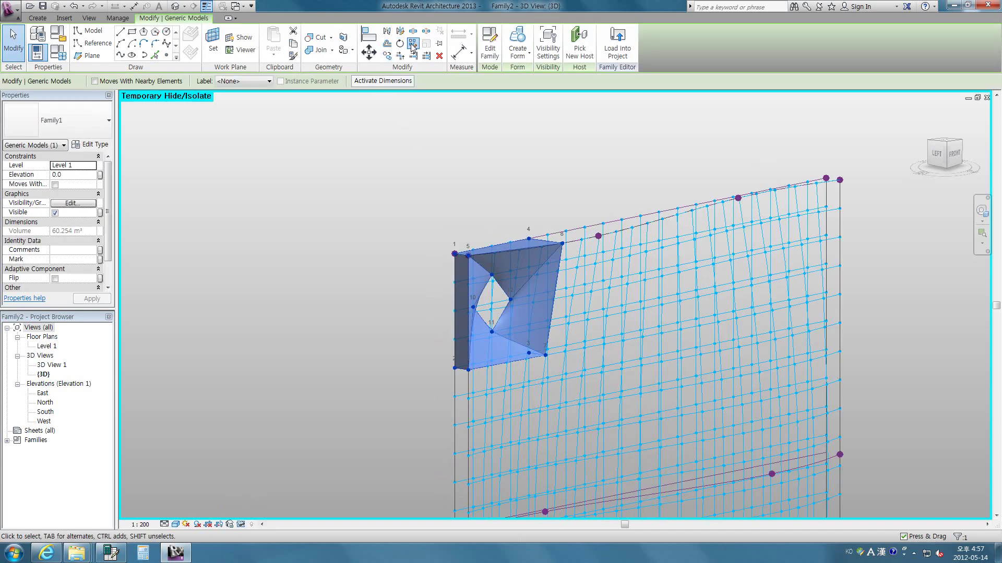
left_click(374, 203)
scroll(368, 221, "down", 2)
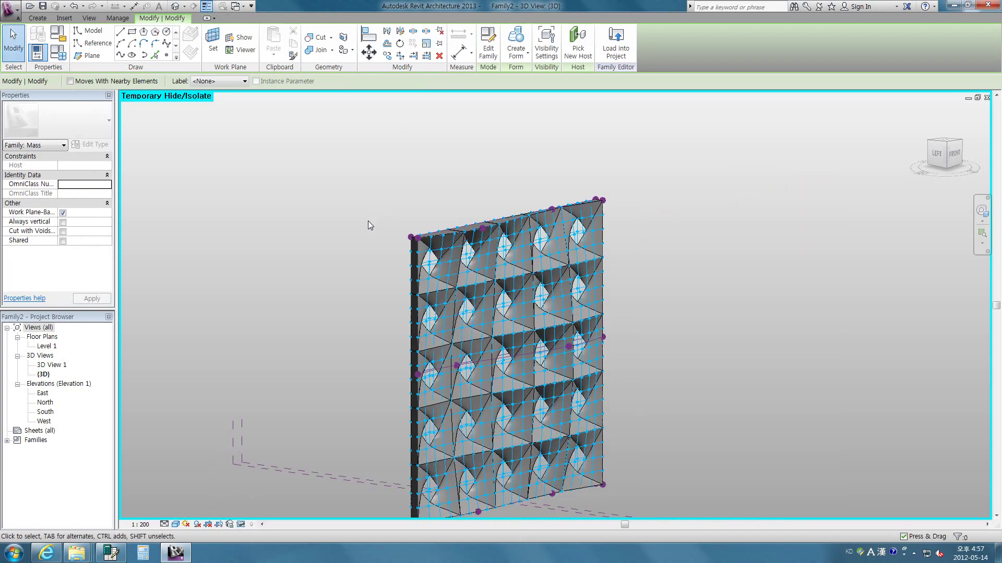
mouse_move(368, 221)
middle_mouse_down("shift")
mouse_move(683, 328)
mouse_move(688, 351)
mouse_move(716, 382)
middle_mouse_up("shift")
scroll(439, 251, "up", 2)
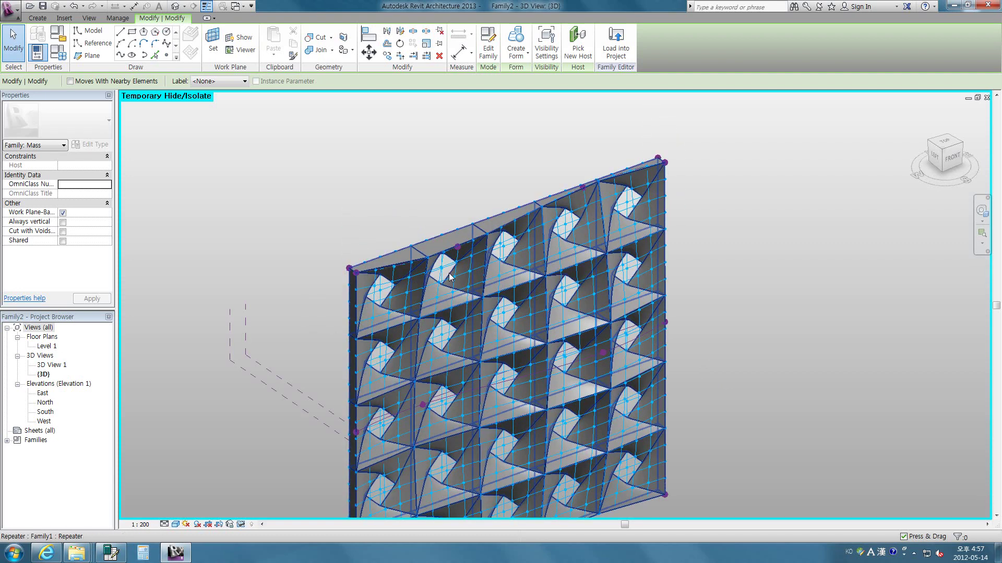
Isolate the repeated twisted-panel array in the view with Temporary Hide/Isolate
left_click(449, 277)
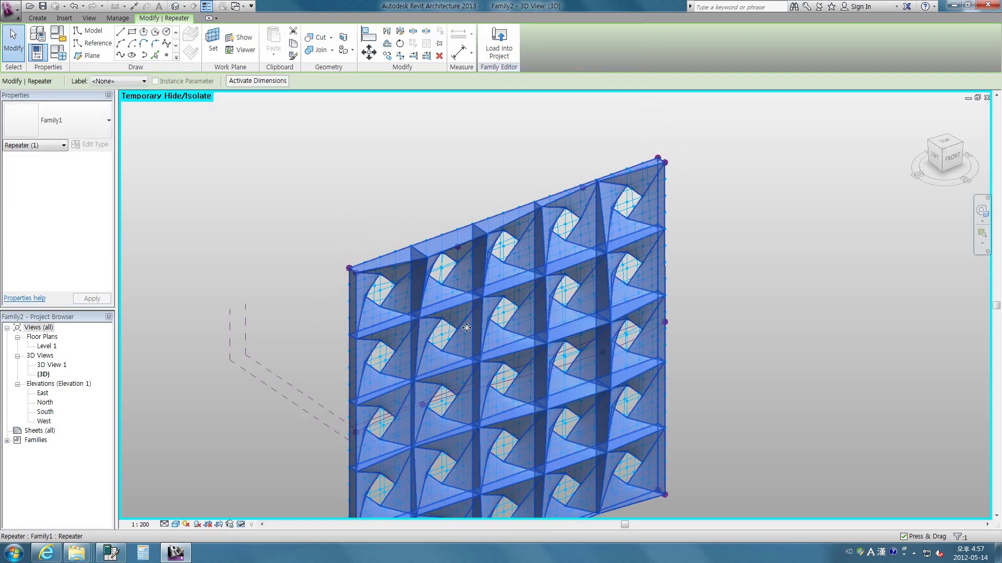
left_click(242, 524)
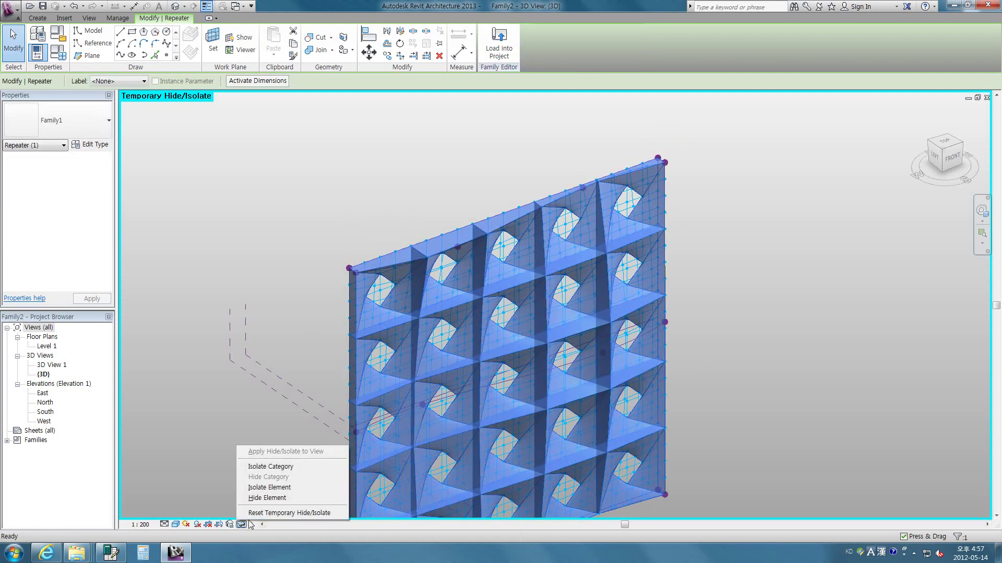
left_click(268, 488)
left_click(800, 364)
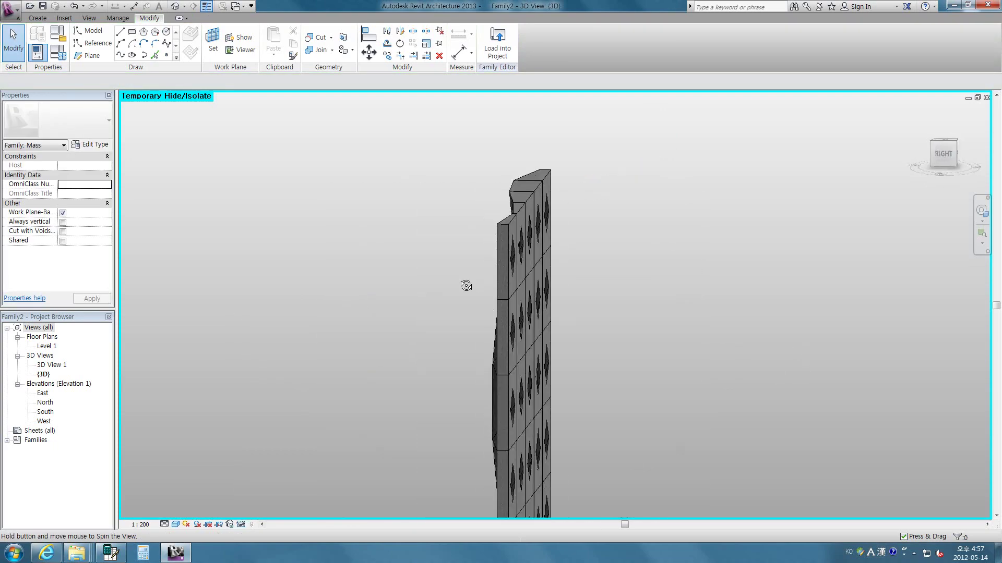